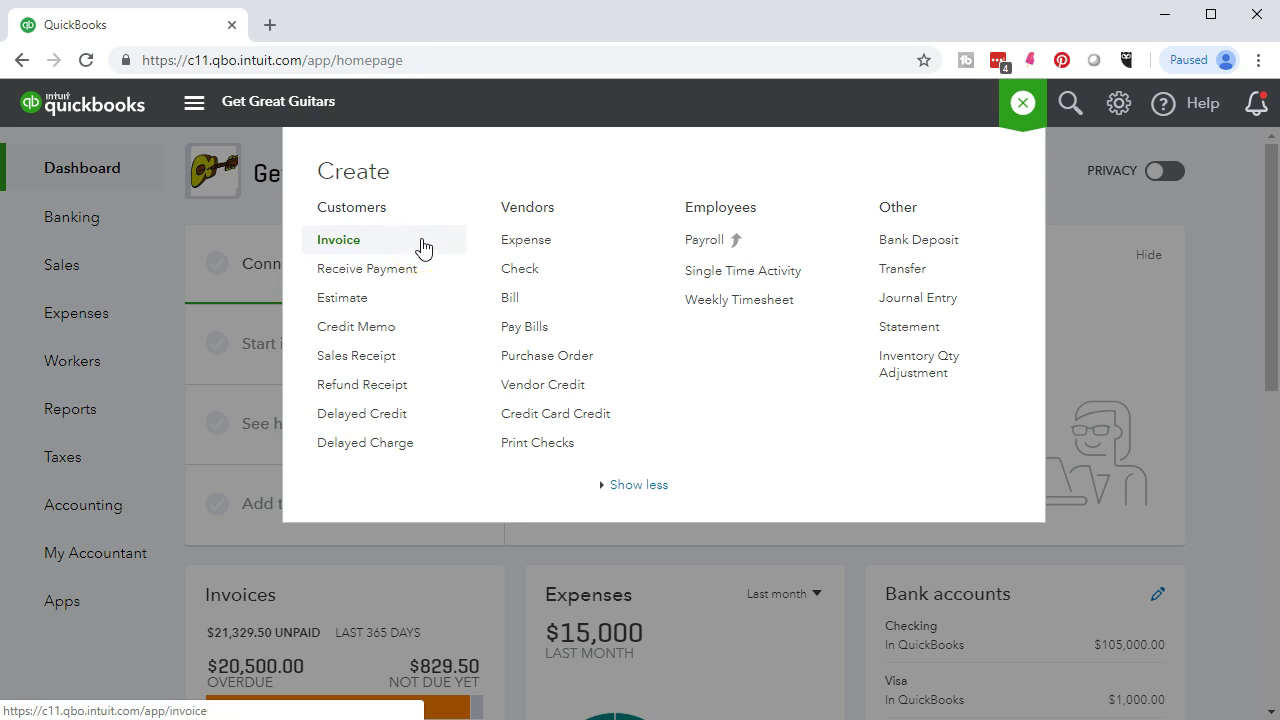
left_click(424, 270)
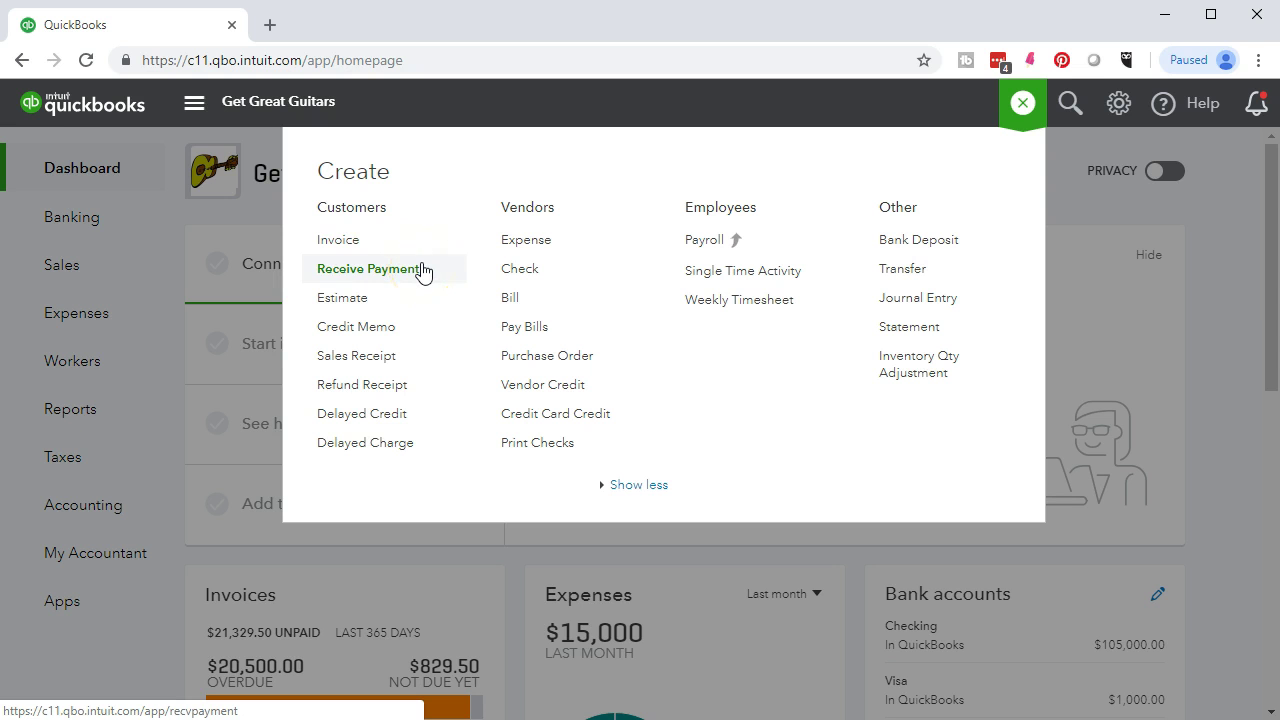
left_click(1237, 349)
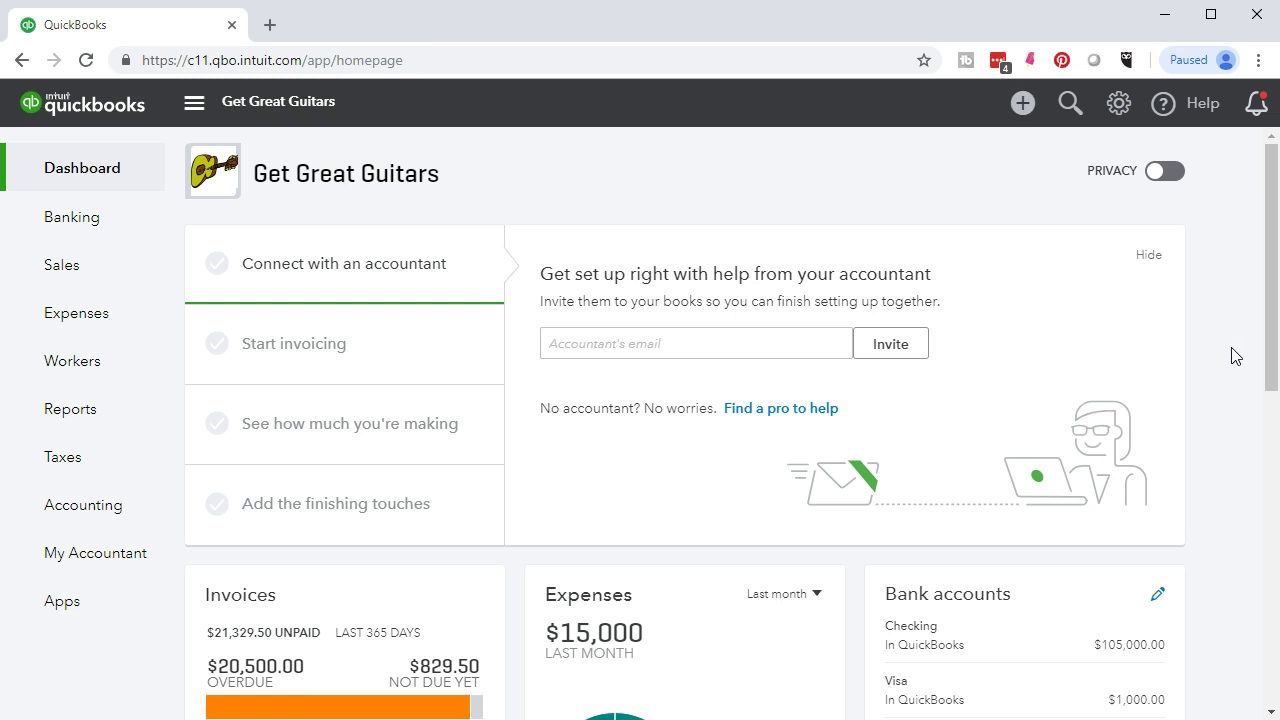
Open the Balance Sheet report, set its end date to 12/31/2019 and run it.
left_click(104, 416)
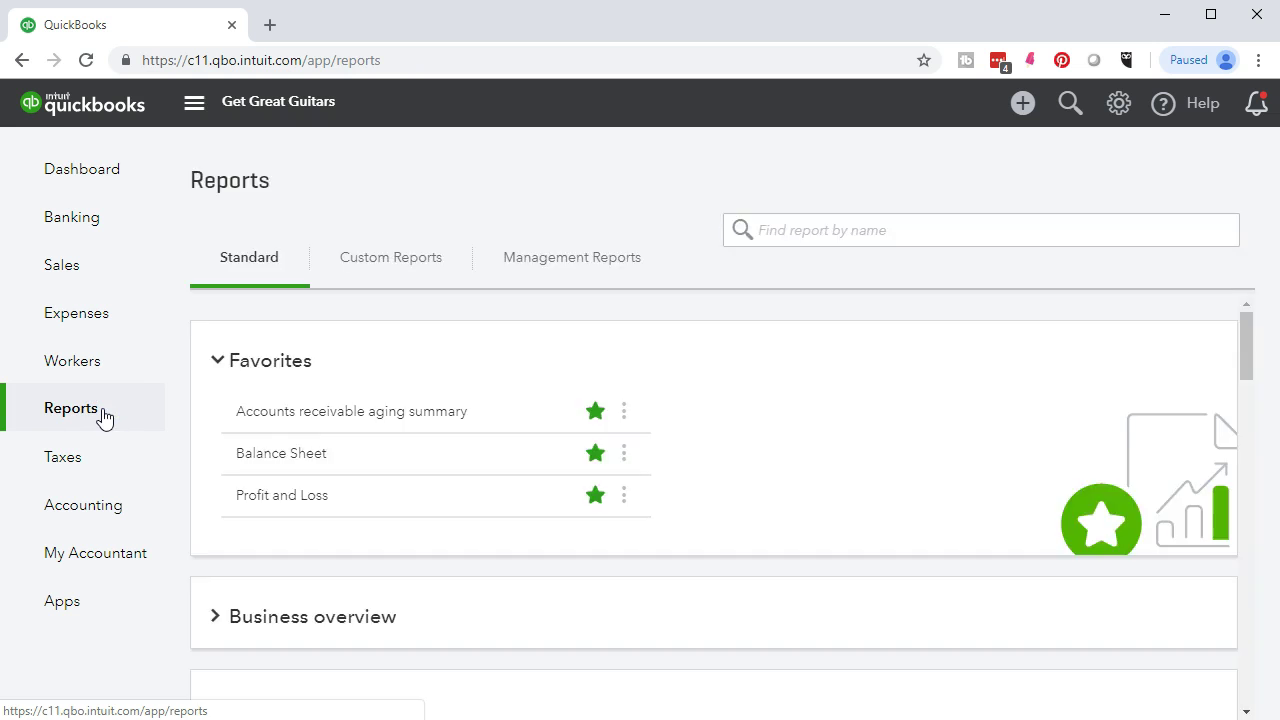
left_click(263, 516)
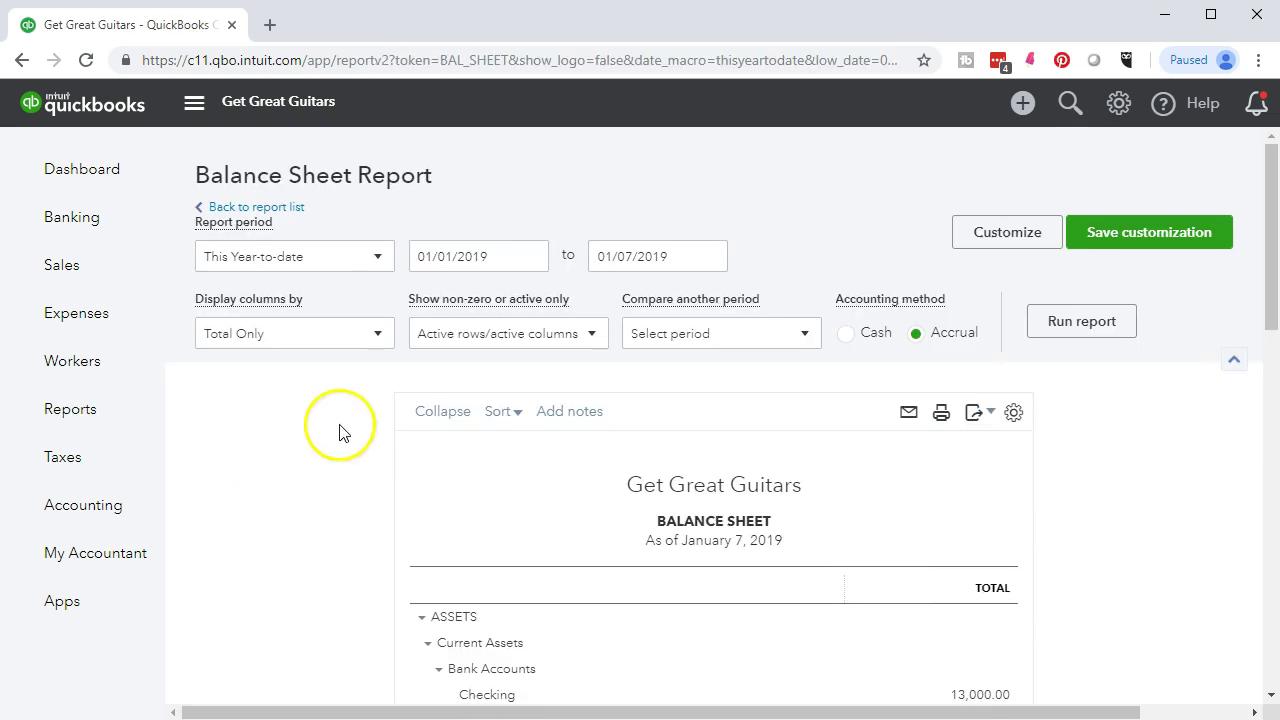
left_click(488, 257)
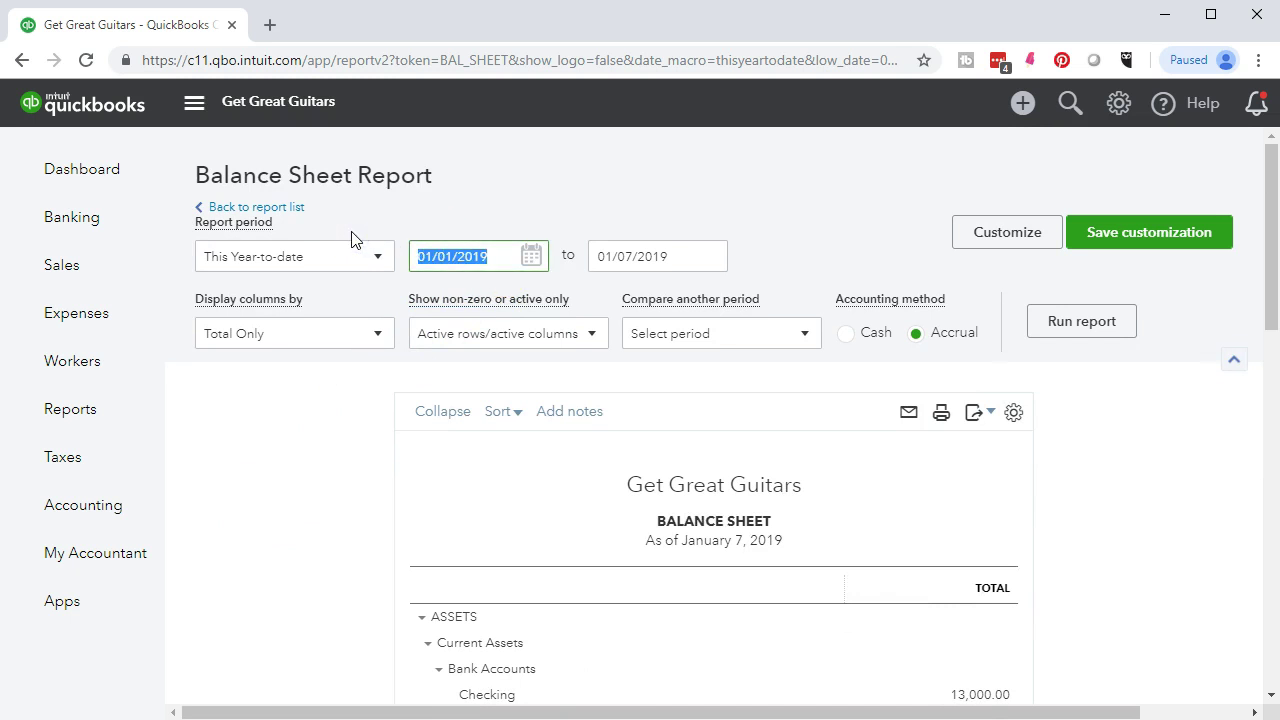
key("Tab")
type("12/31/2019")
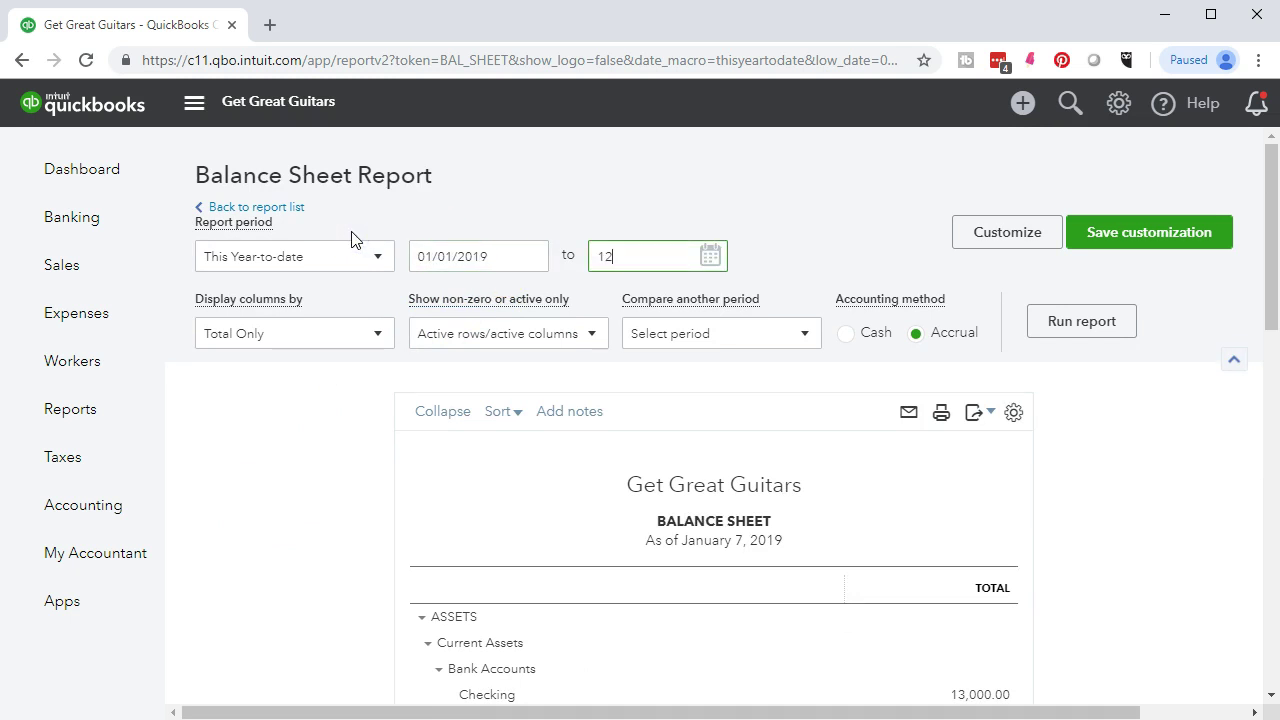
key("Tab")
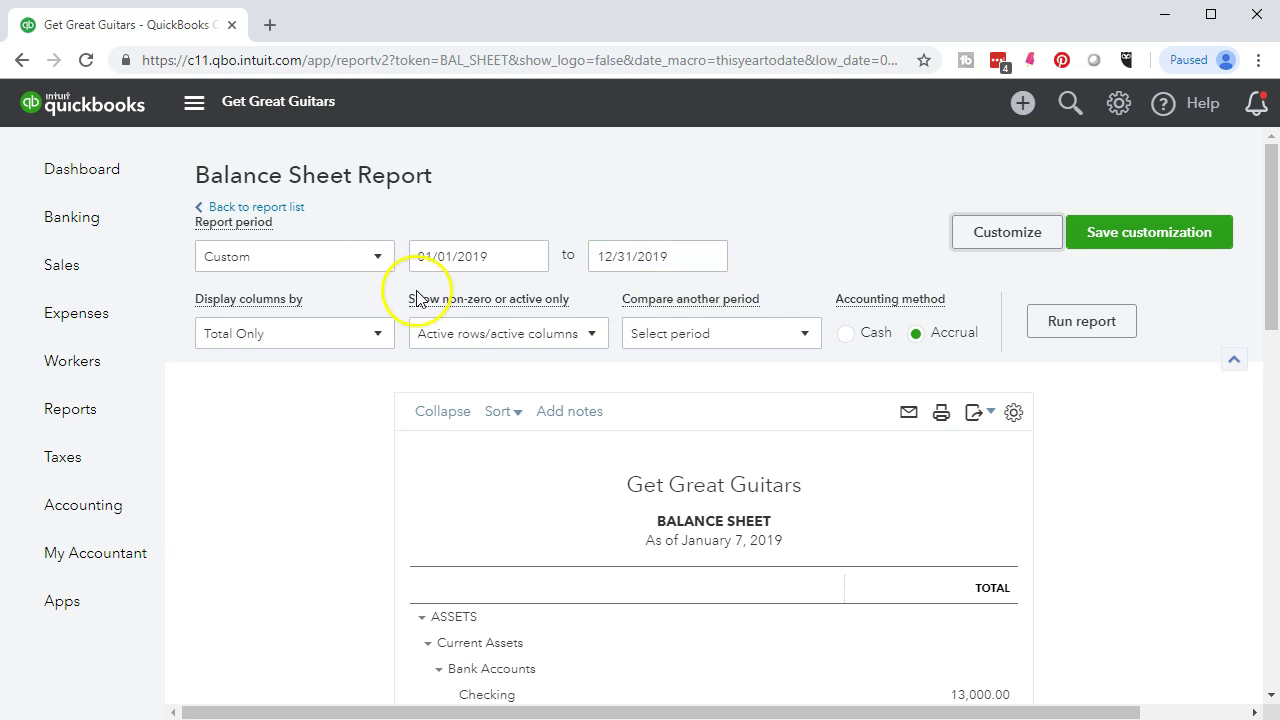
left_click(1066, 336)
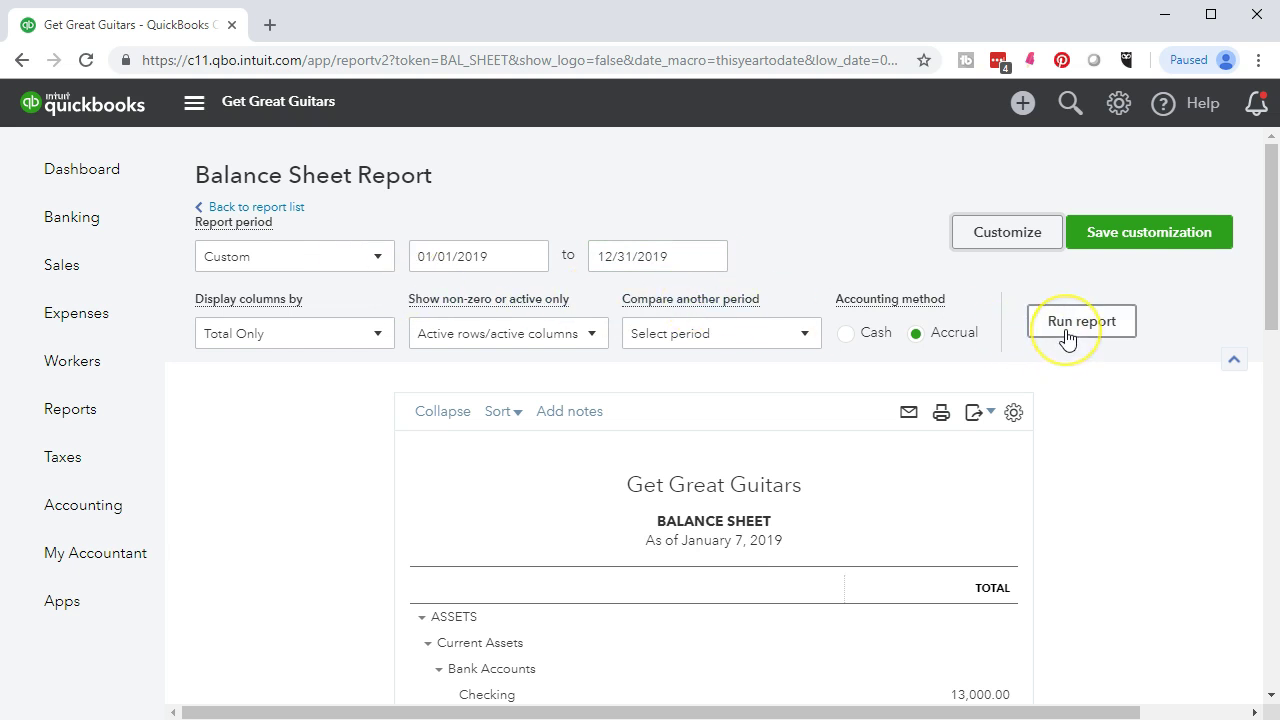
Review the asset balances on the balance sheet, focusing on the Accounts Receivable line.
scroll(1069, 336, "down", 3)
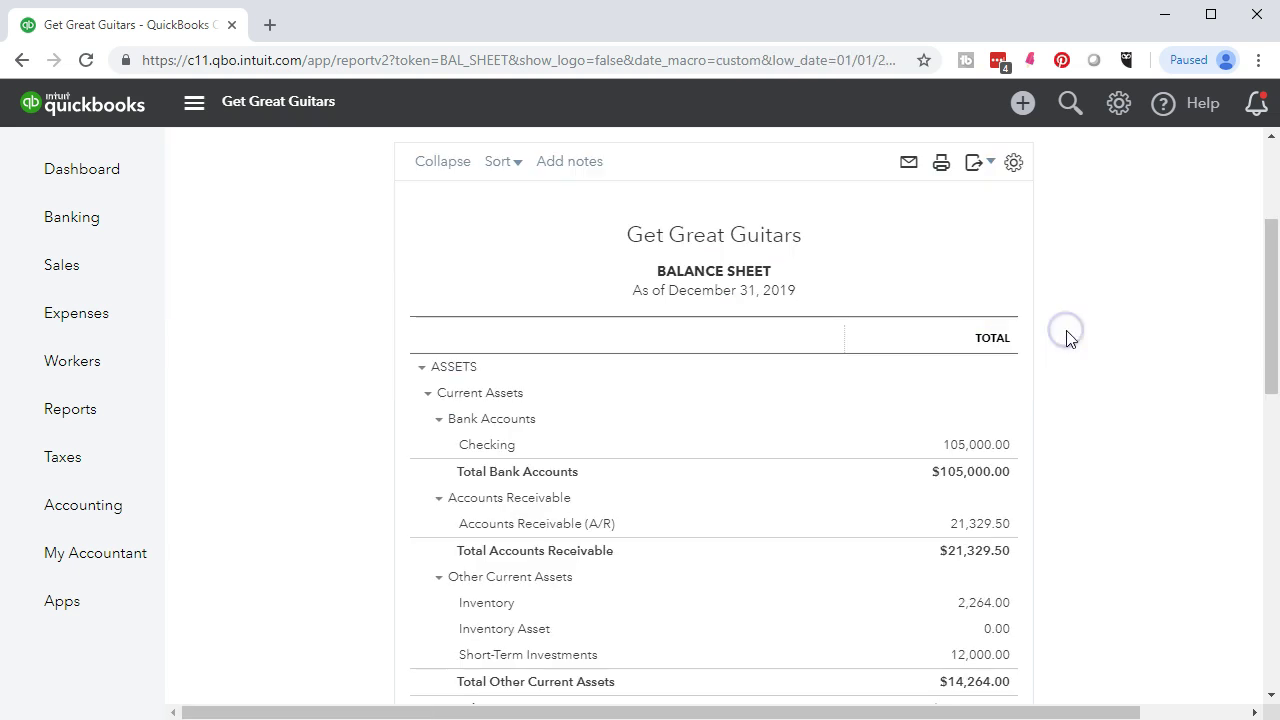
scroll(411, 506, "down", 1)
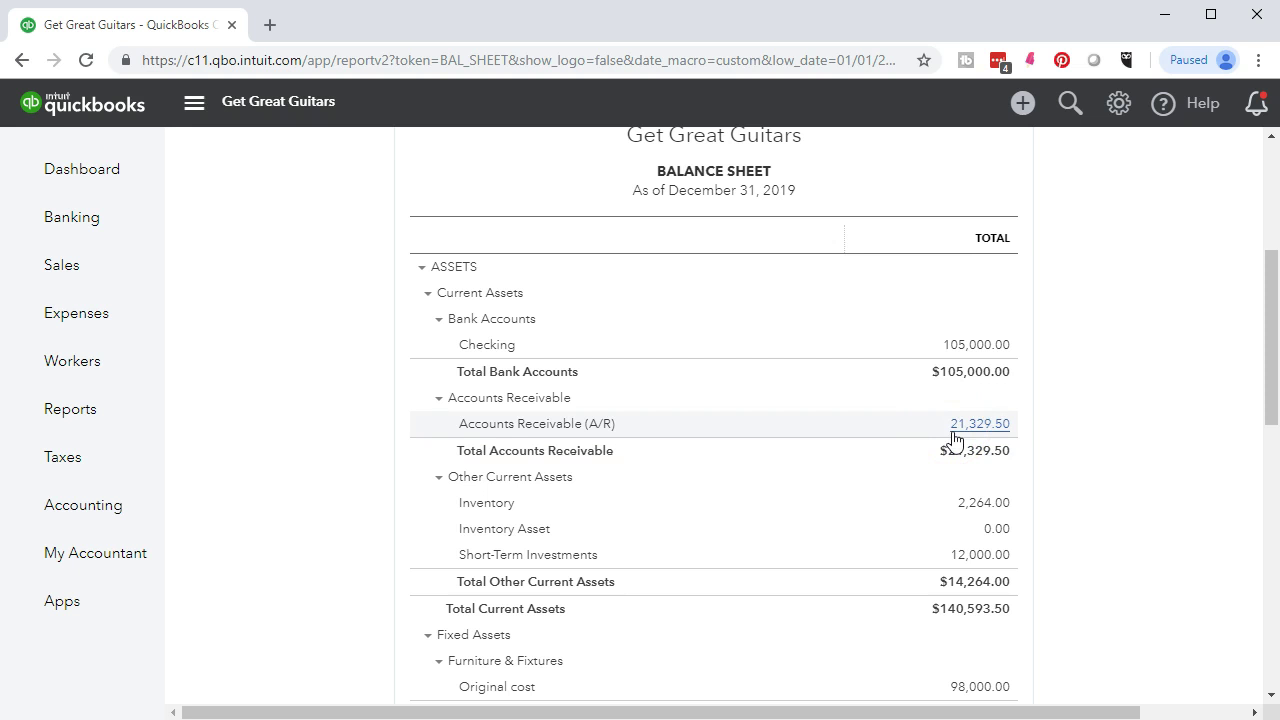
scroll(953, 440, "down", 1)
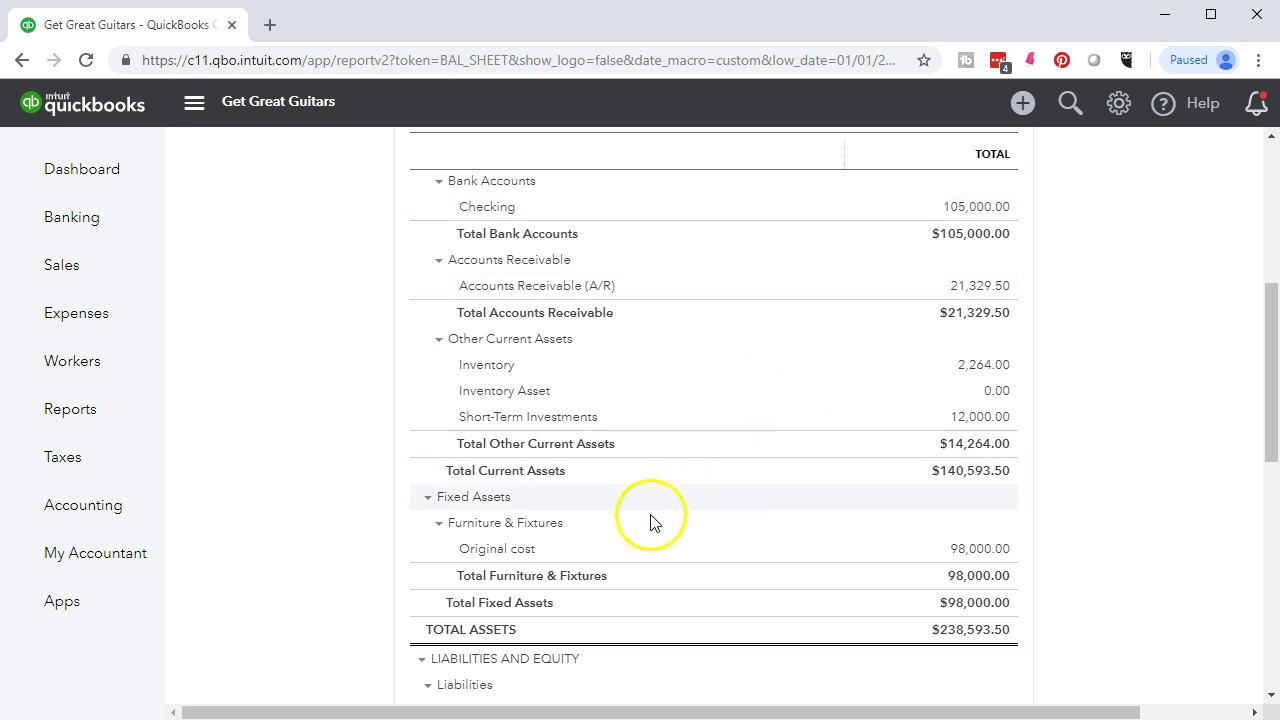
scroll(512, 551, "up", 4)
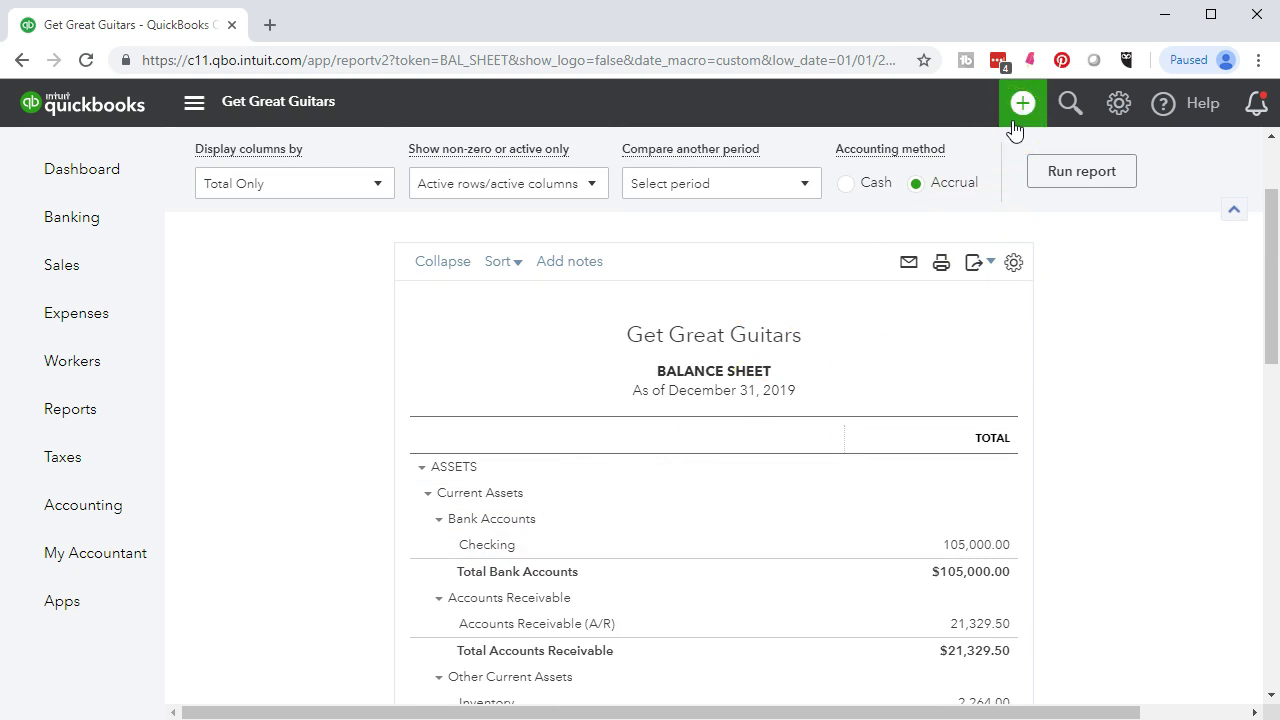
scroll(1014, 534, "down", 1)
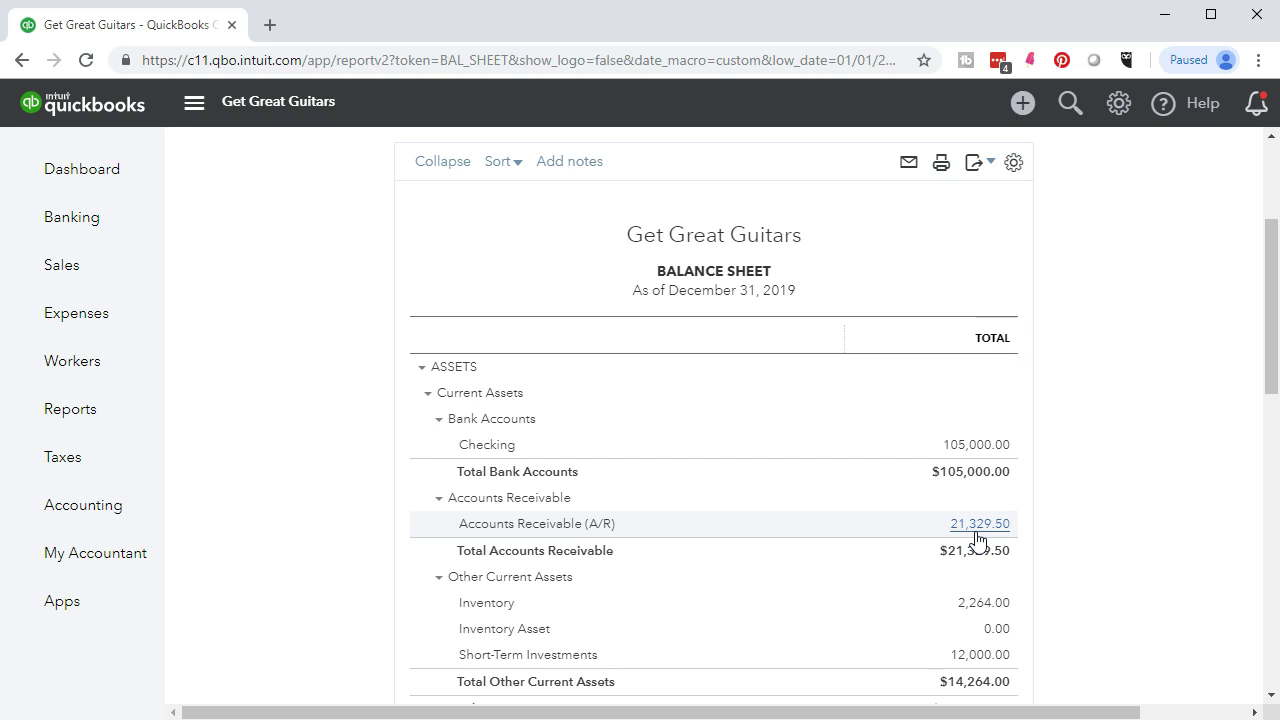
Start a new Receive Payment form and choose Anderson Guitars as the customer.
left_click(1024, 104)
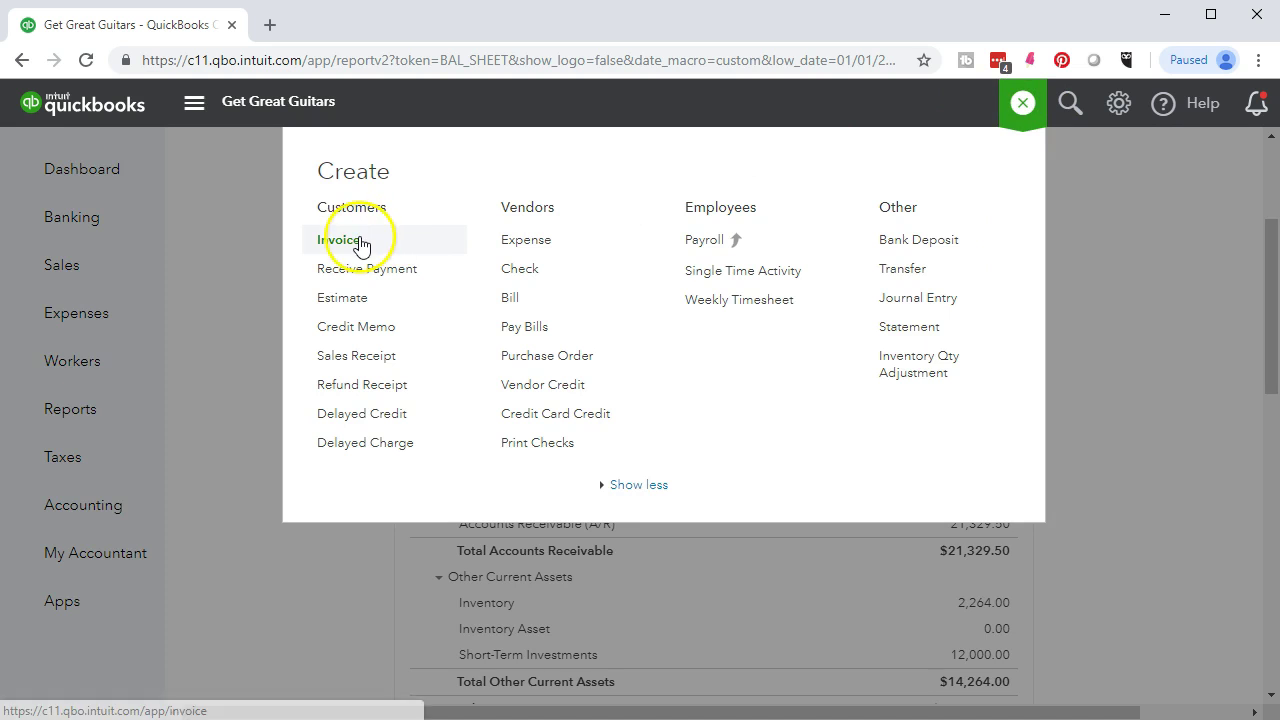
left_click(392, 280)
left_click(392, 280)
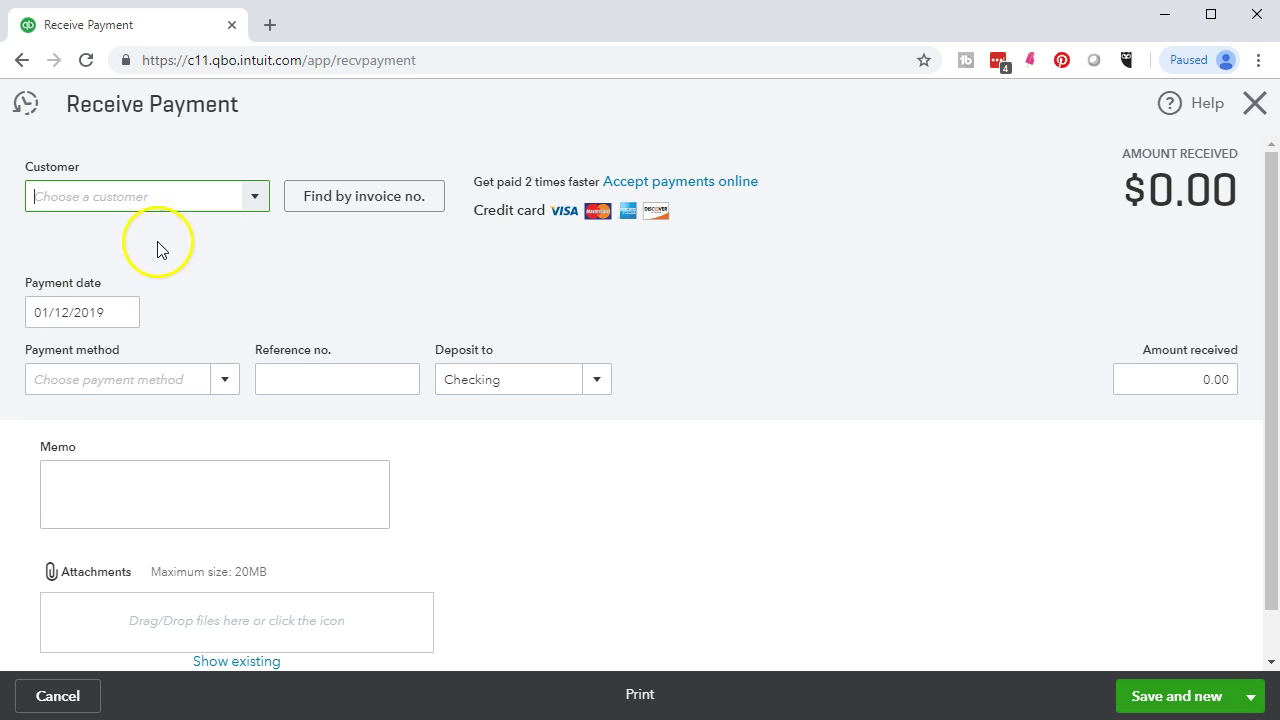
left_click(136, 199)
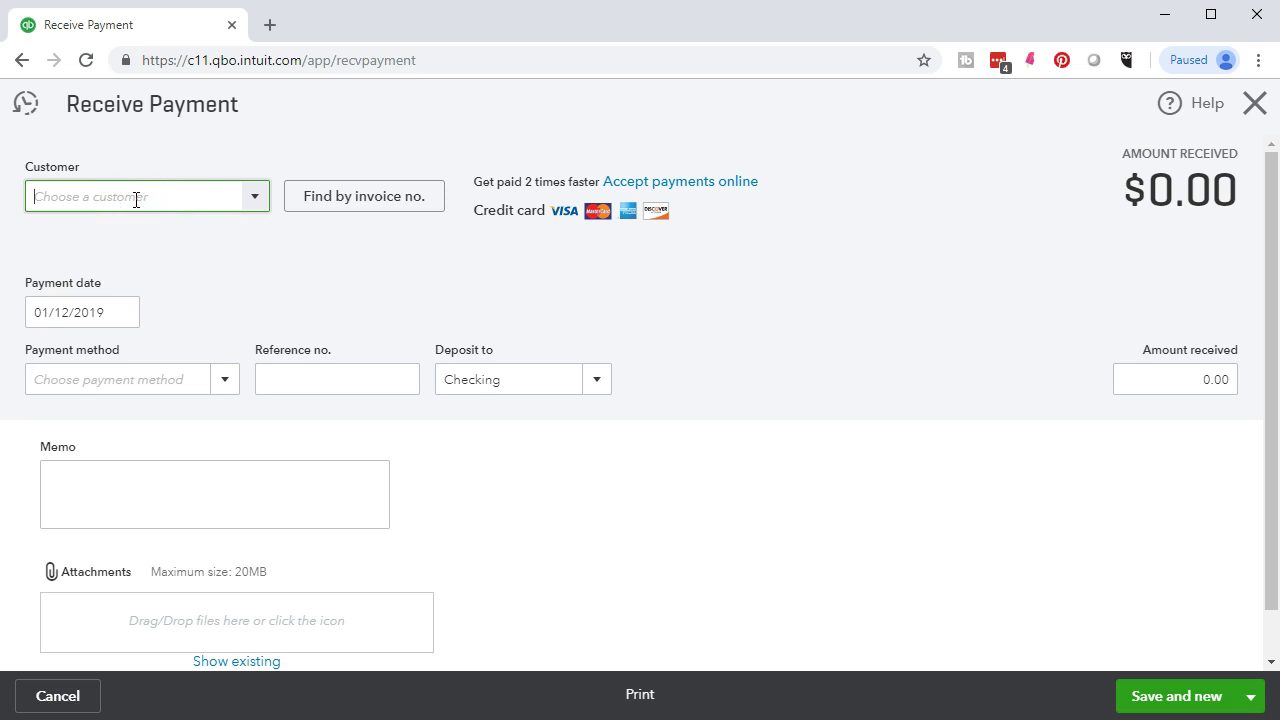
left_click(256, 201)
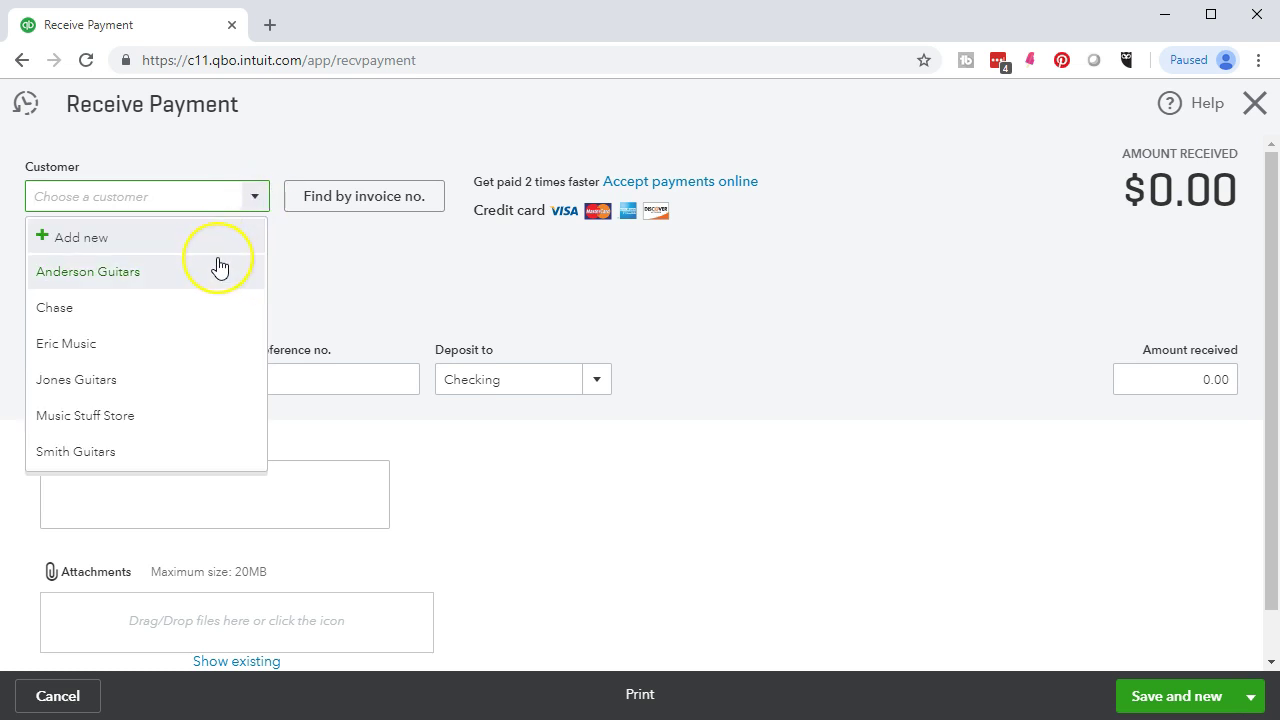
type("Anderson Guitars")
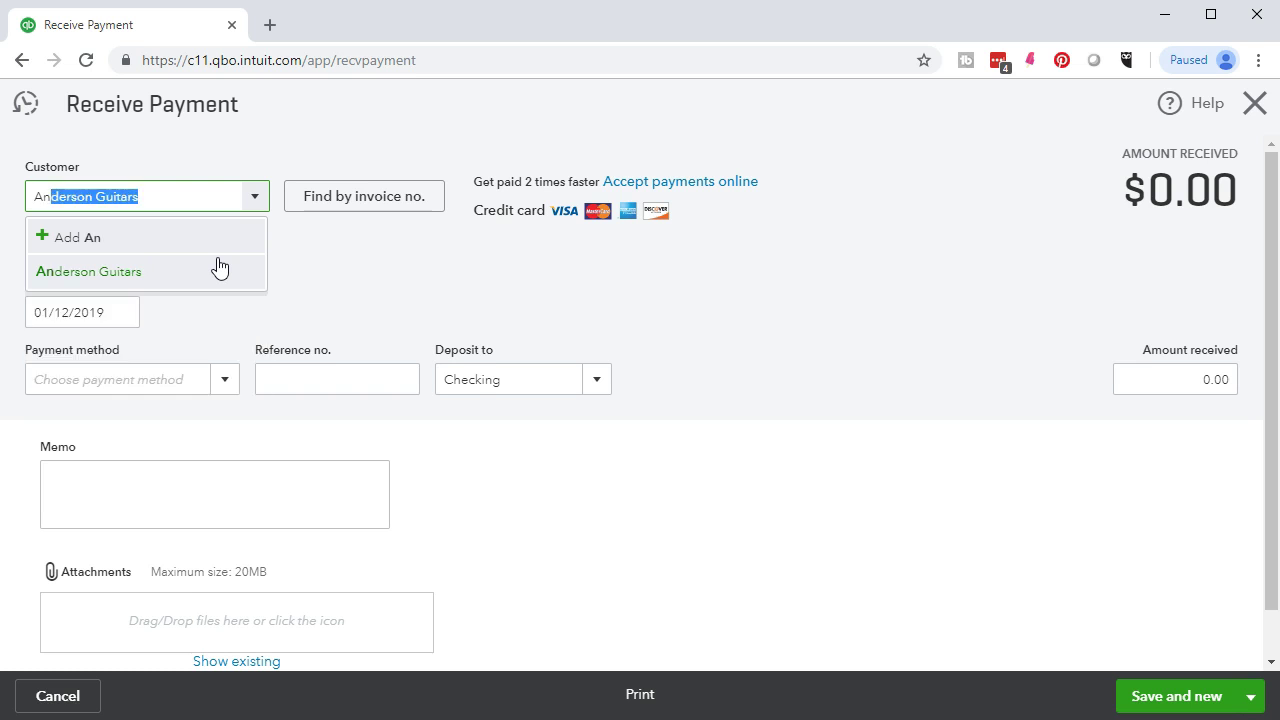
left_click(160, 277)
left_click(300, 294)
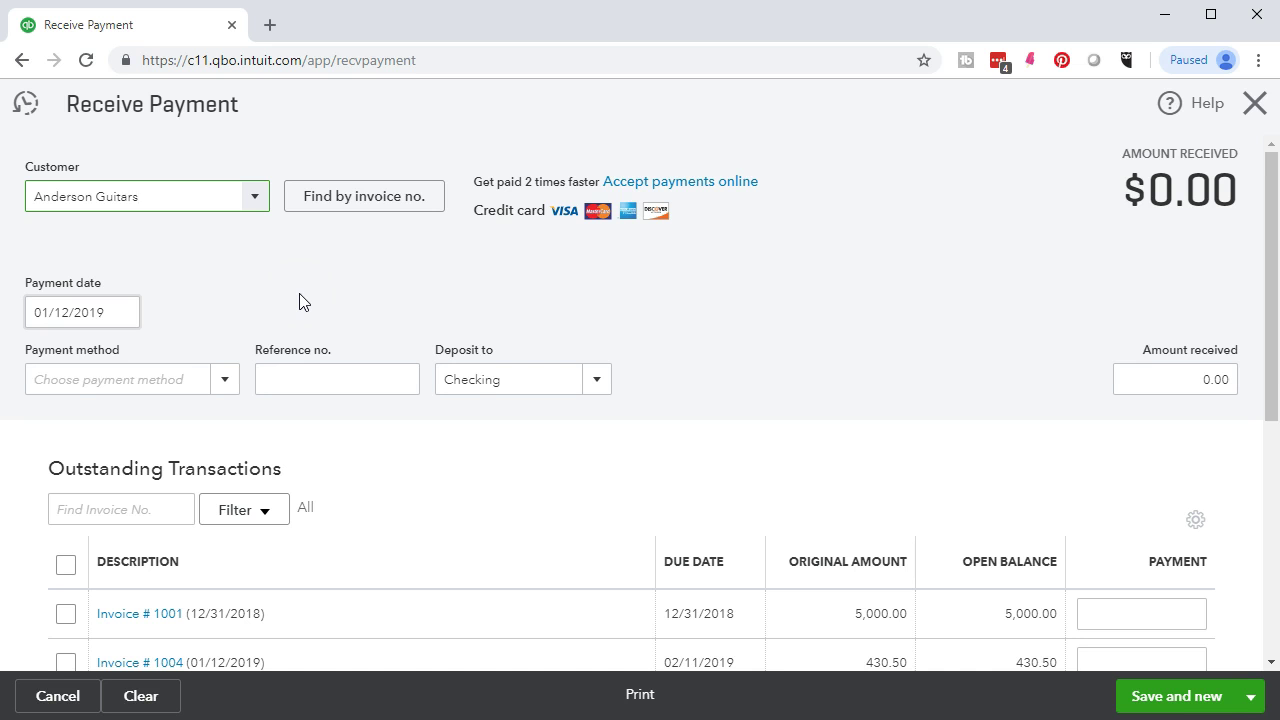
Set the payment method to Check with reference number 8755, and deposit the payment to Undeposited Funds.
scroll(391, 526, "down", 1)
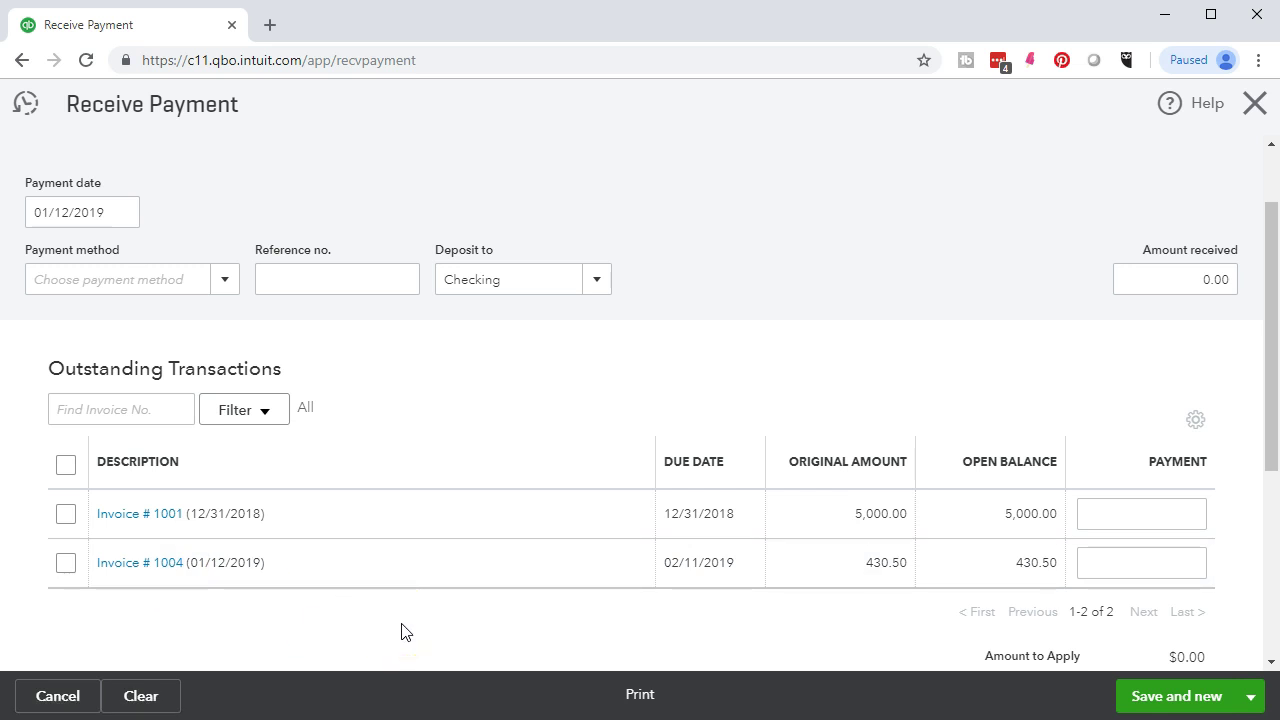
scroll(401, 632, "up", 1)
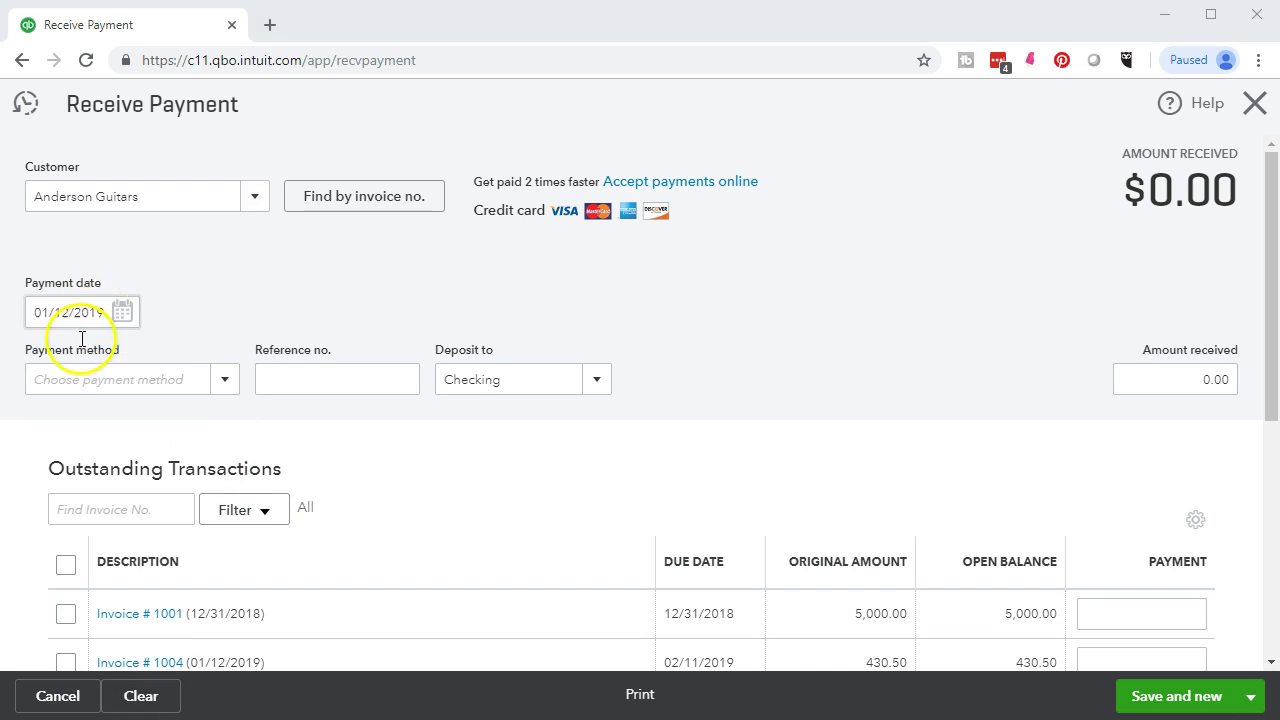
left_click(225, 380)
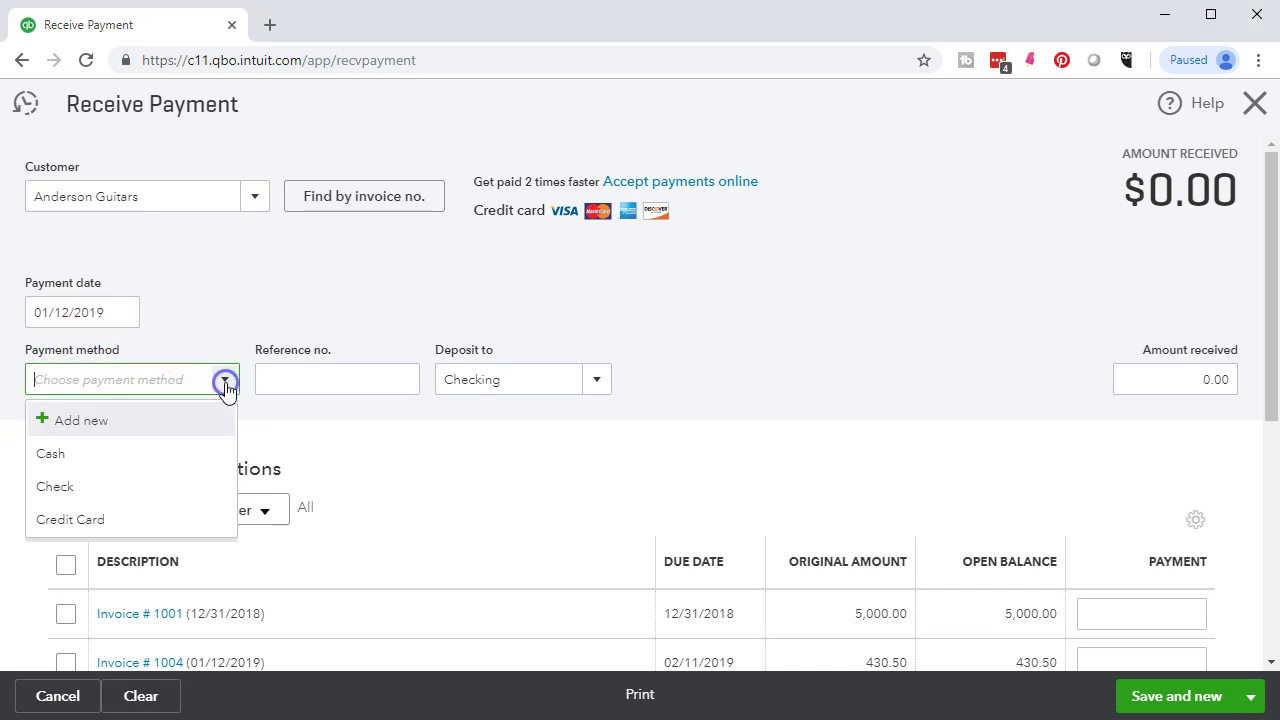
left_click(152, 494)
left_click(341, 381)
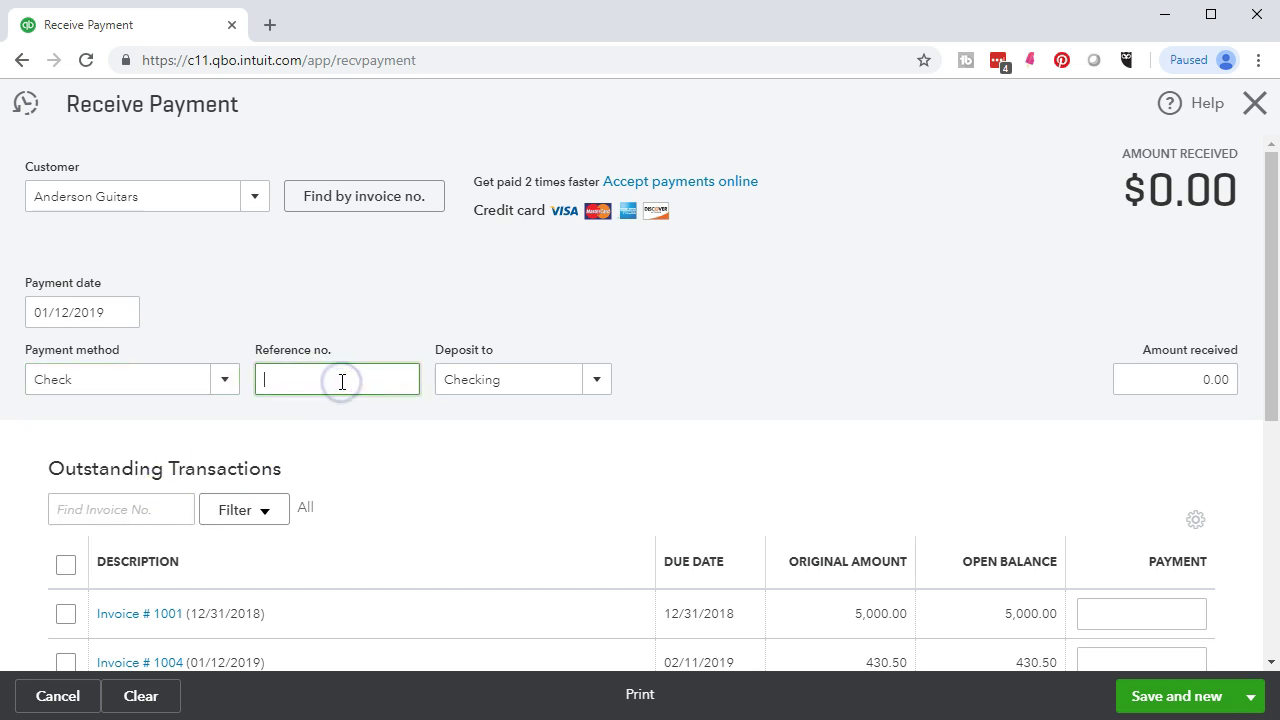
type("8755")
key("Tab")
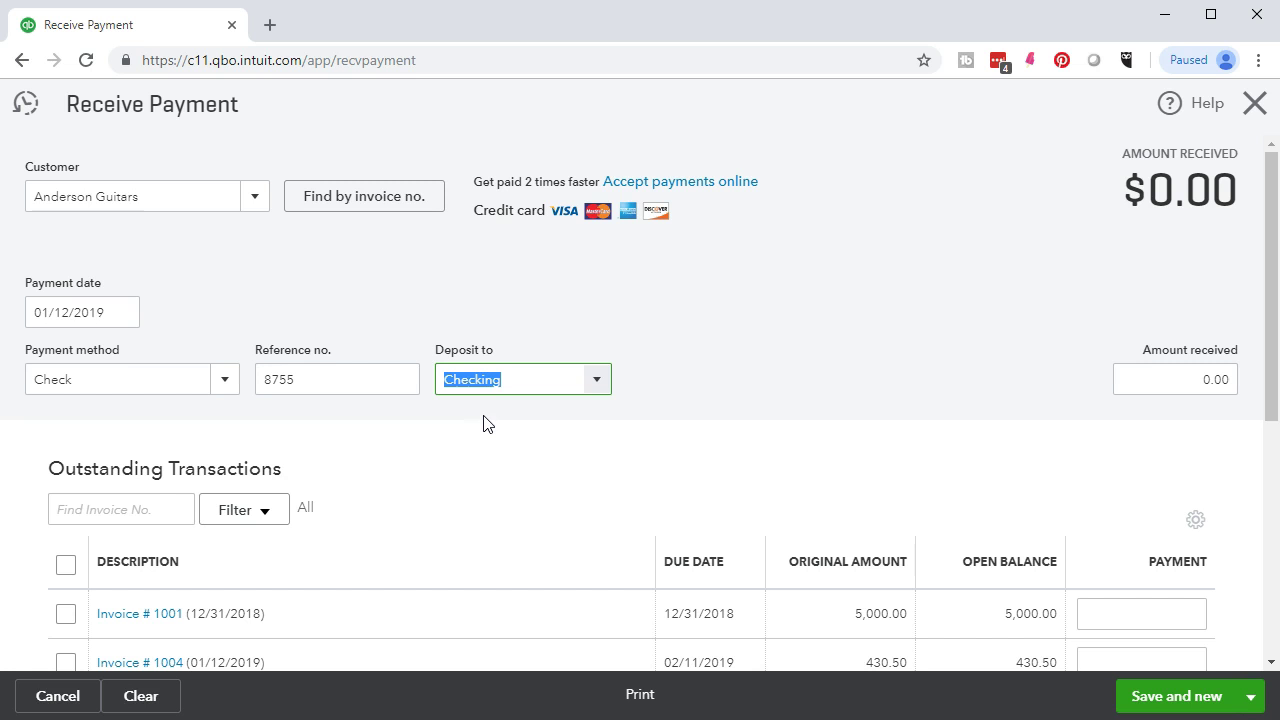
left_click(603, 390)
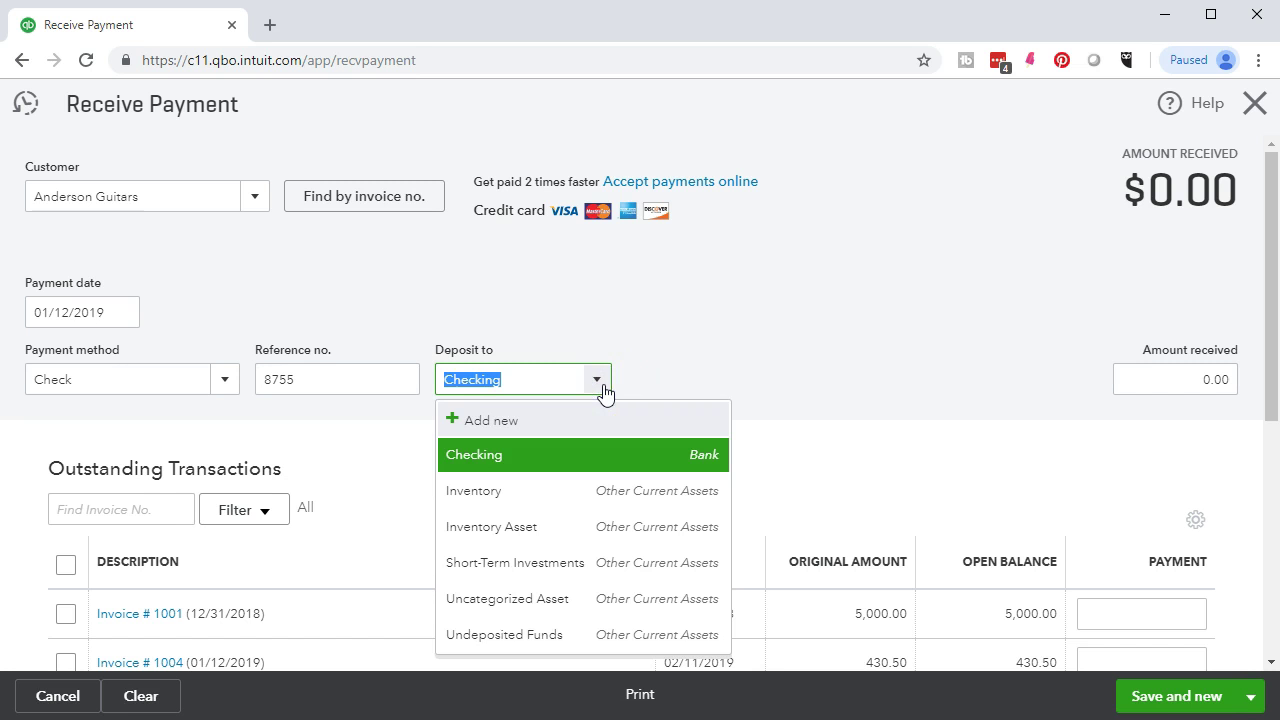
left_click(583, 636)
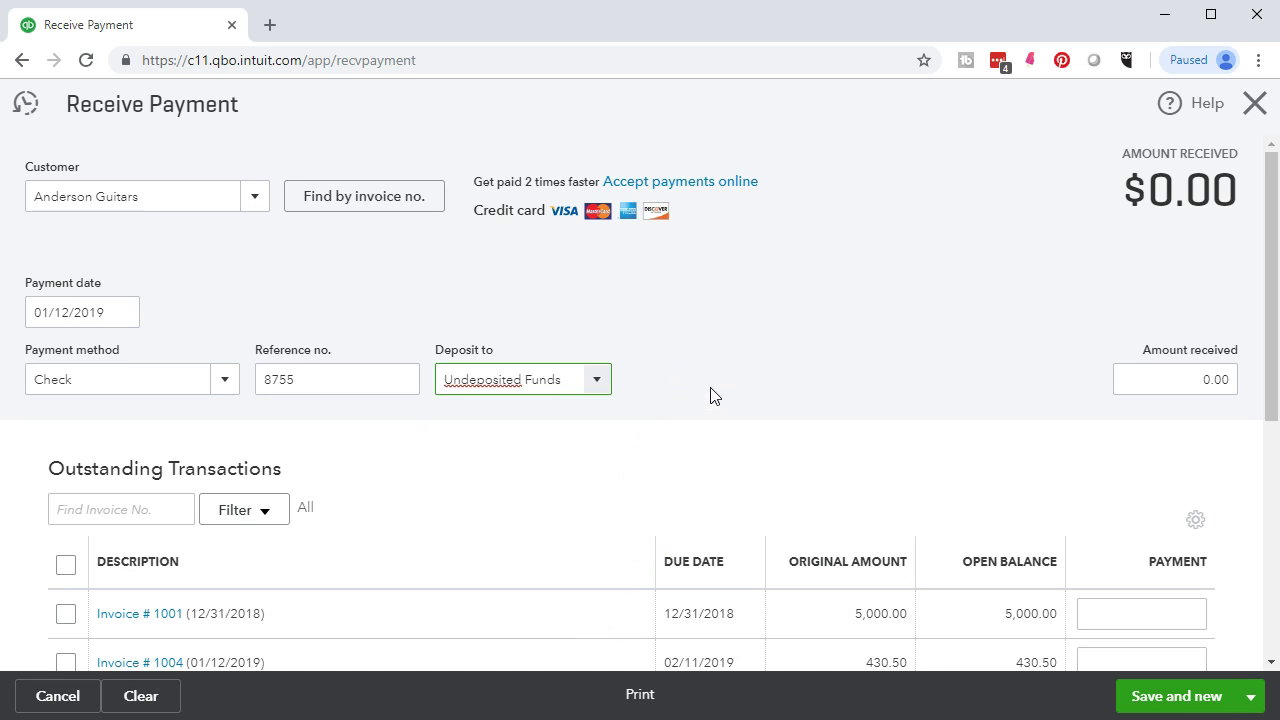
Apply a payment of 5,000.00 to the outstanding invoice dated 12/31/2018, and save and close the received payment.
scroll(710, 395, "down", 1)
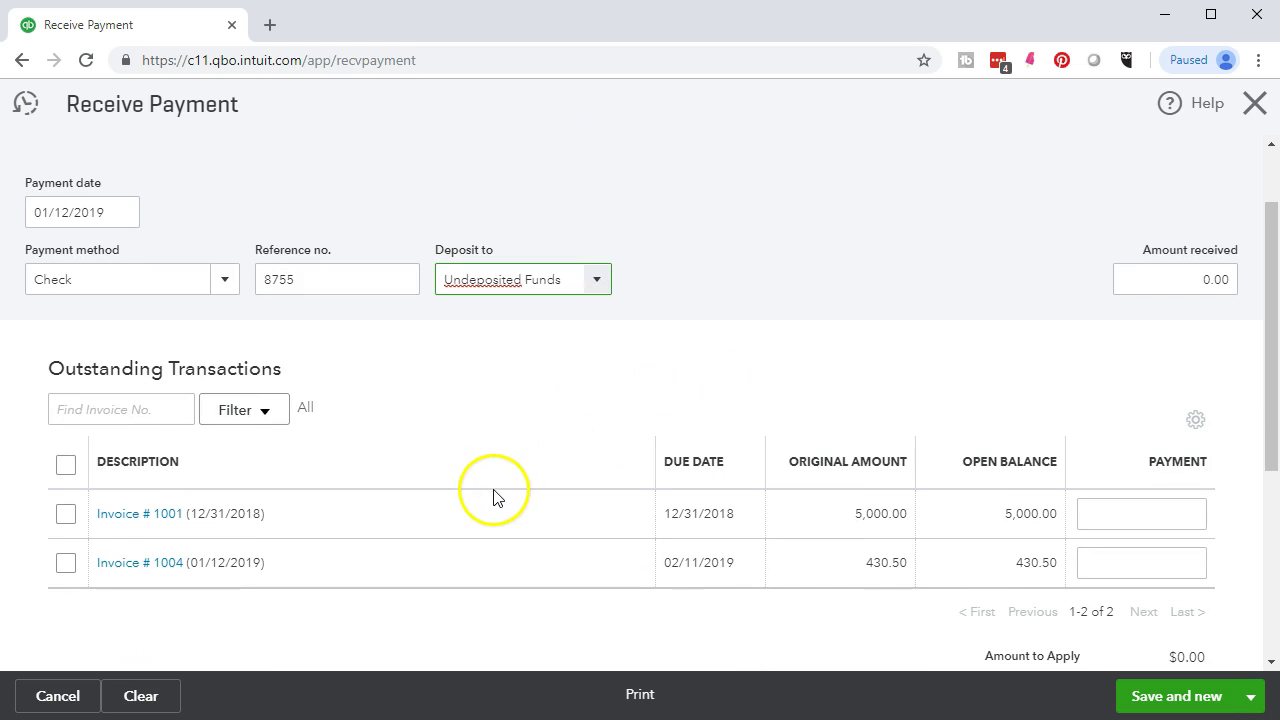
left_click(64, 518)
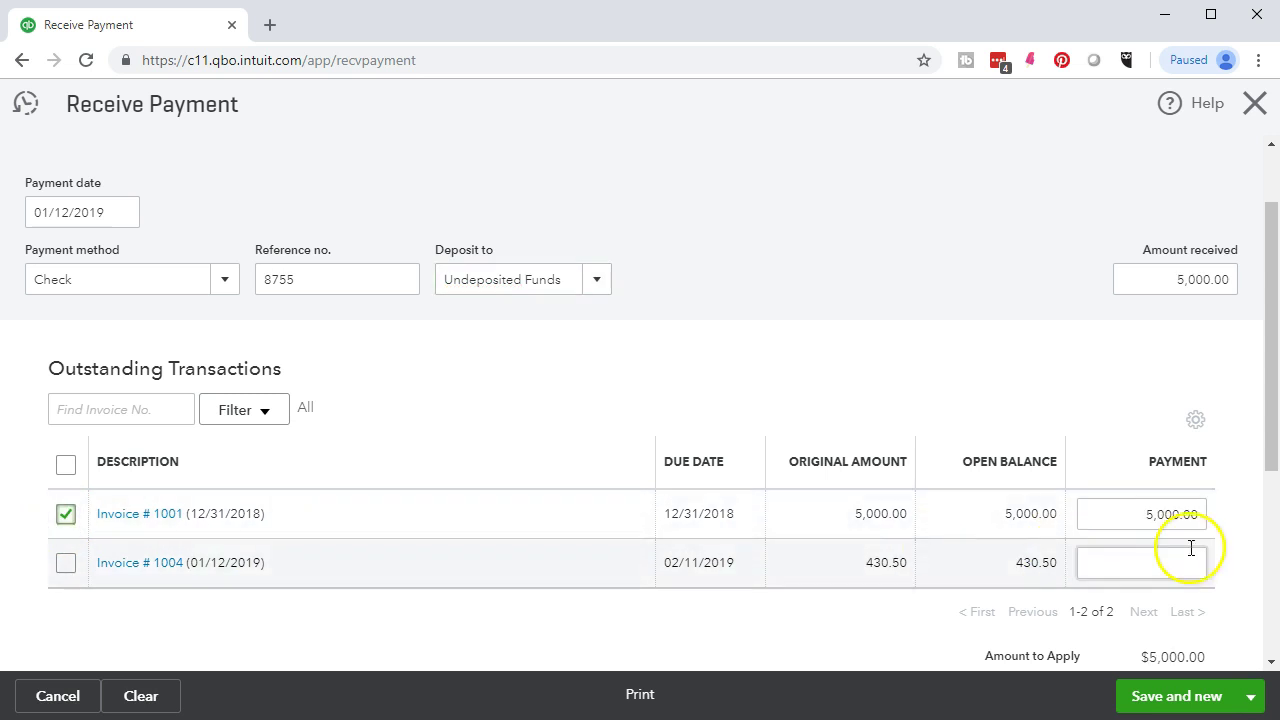
left_click(1183, 305)
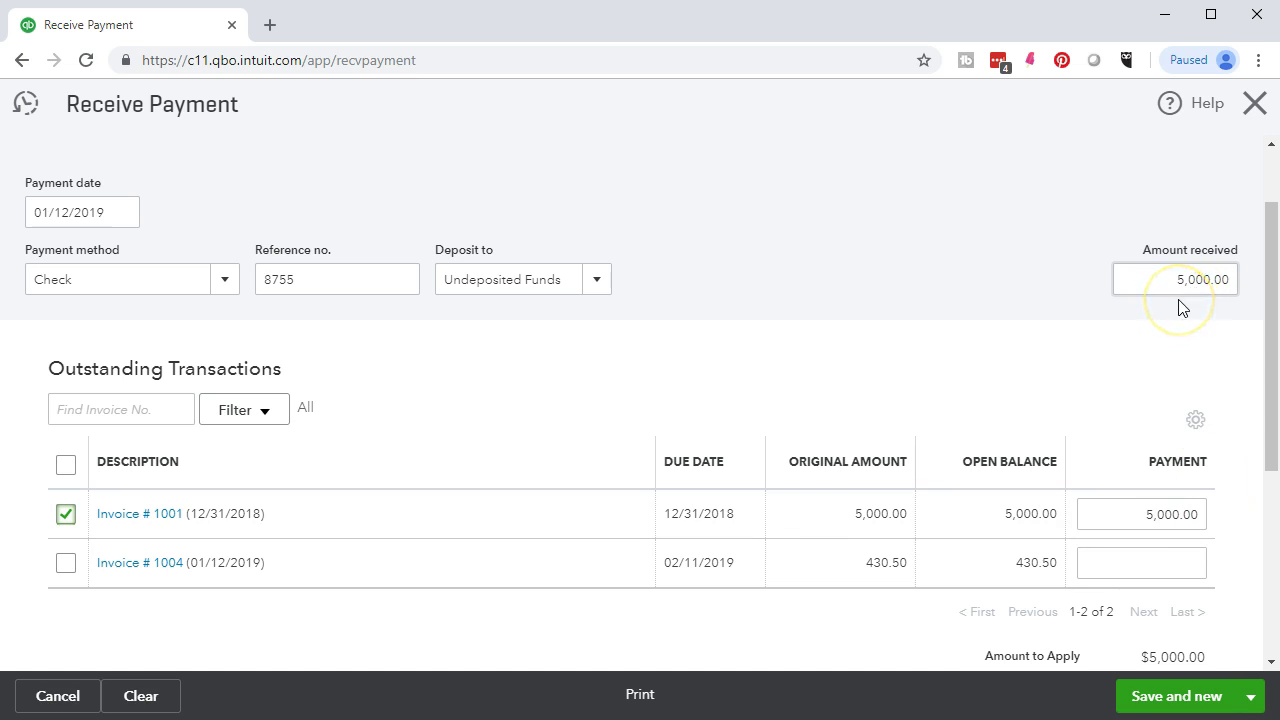
scroll(1180, 307, "down", 1)
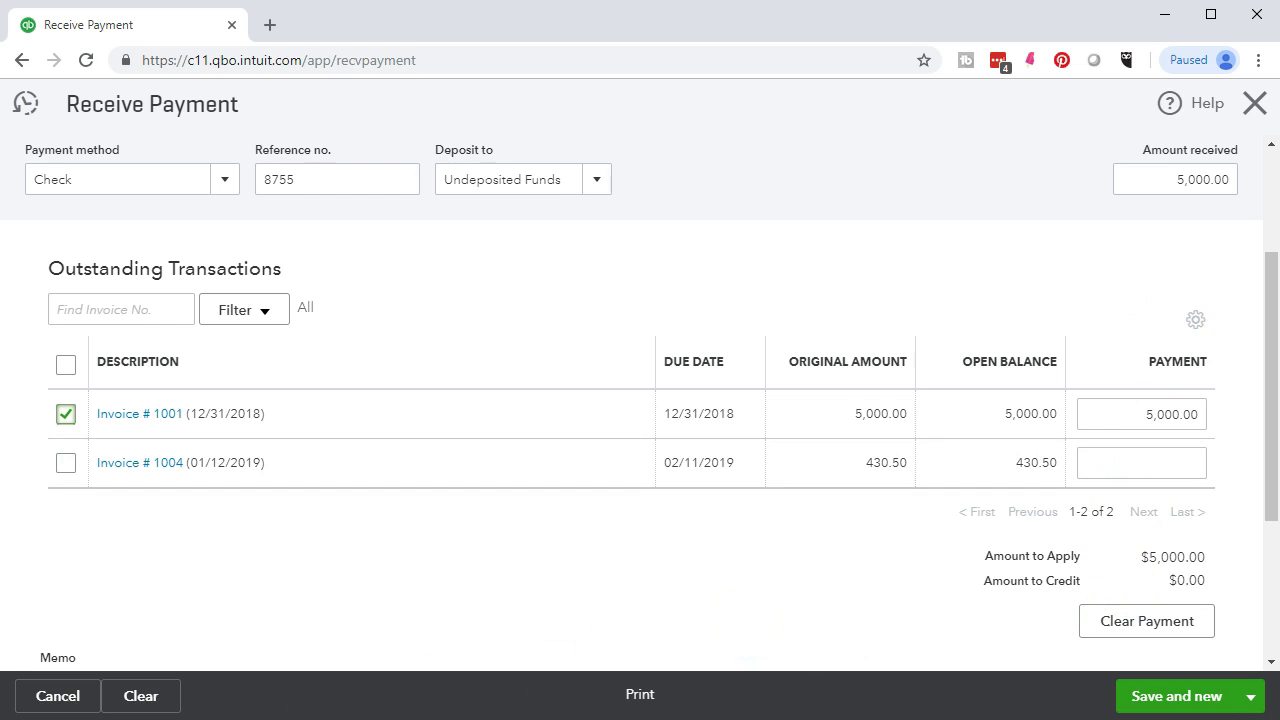
left_click(1251, 697)
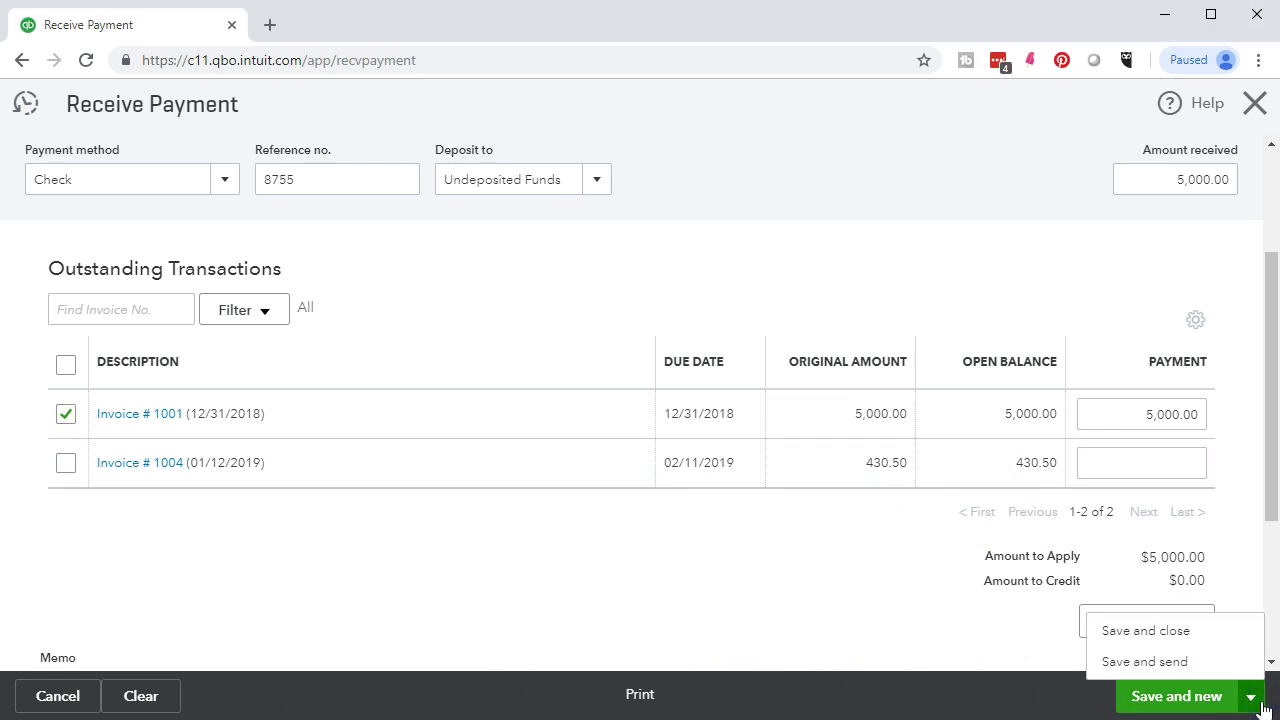
left_click(1195, 629)
left_click(1195, 630)
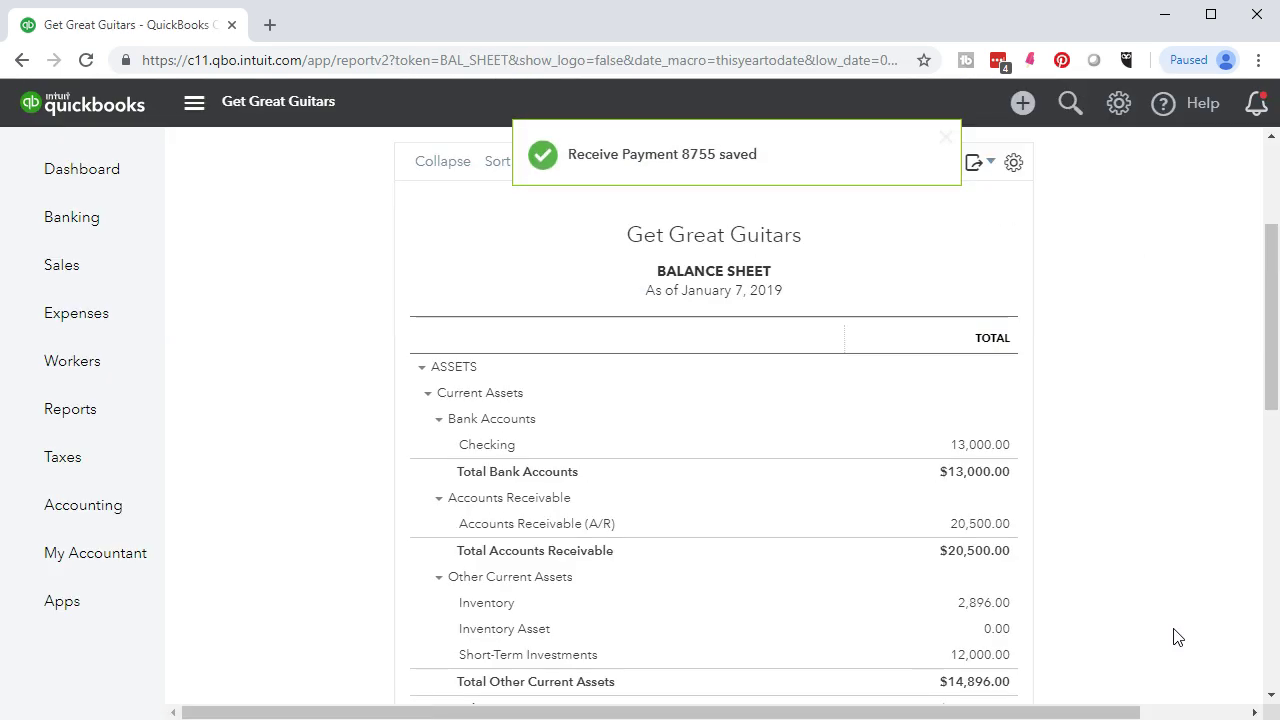
Set the balance sheet's end date to 12/31/2019 and rerun the report.
left_click(248, 420)
left_click(256, 440)
scroll(256, 440, "up", 3)
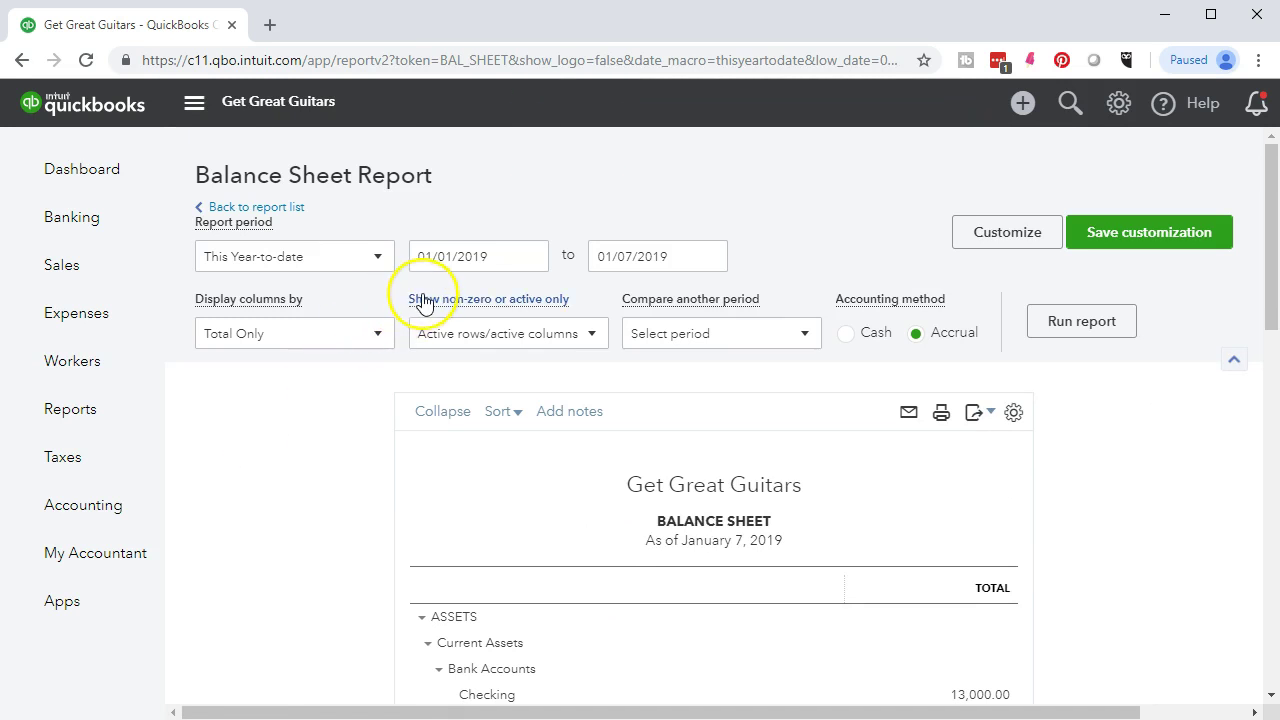
left_click(457, 262)
left_click(663, 257)
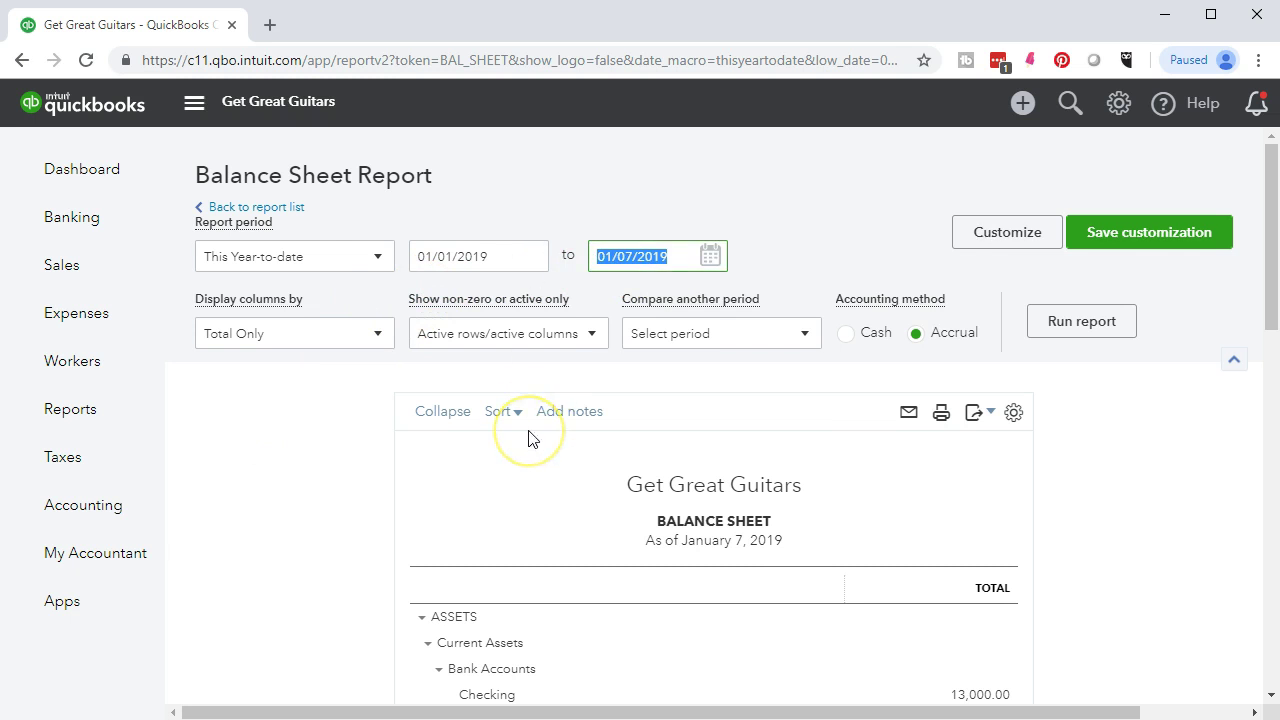
type("12/31/2019")
key("Tab")
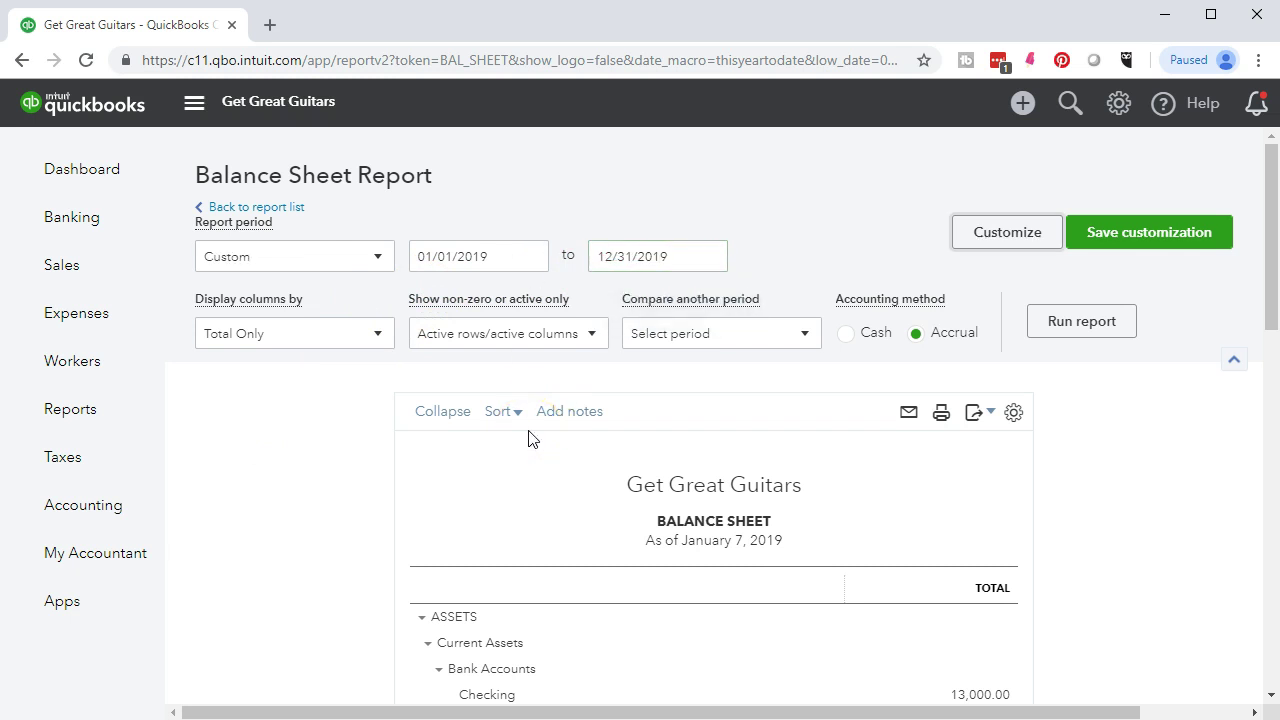
left_click(1080, 321)
scroll(1048, 326, "down", 2)
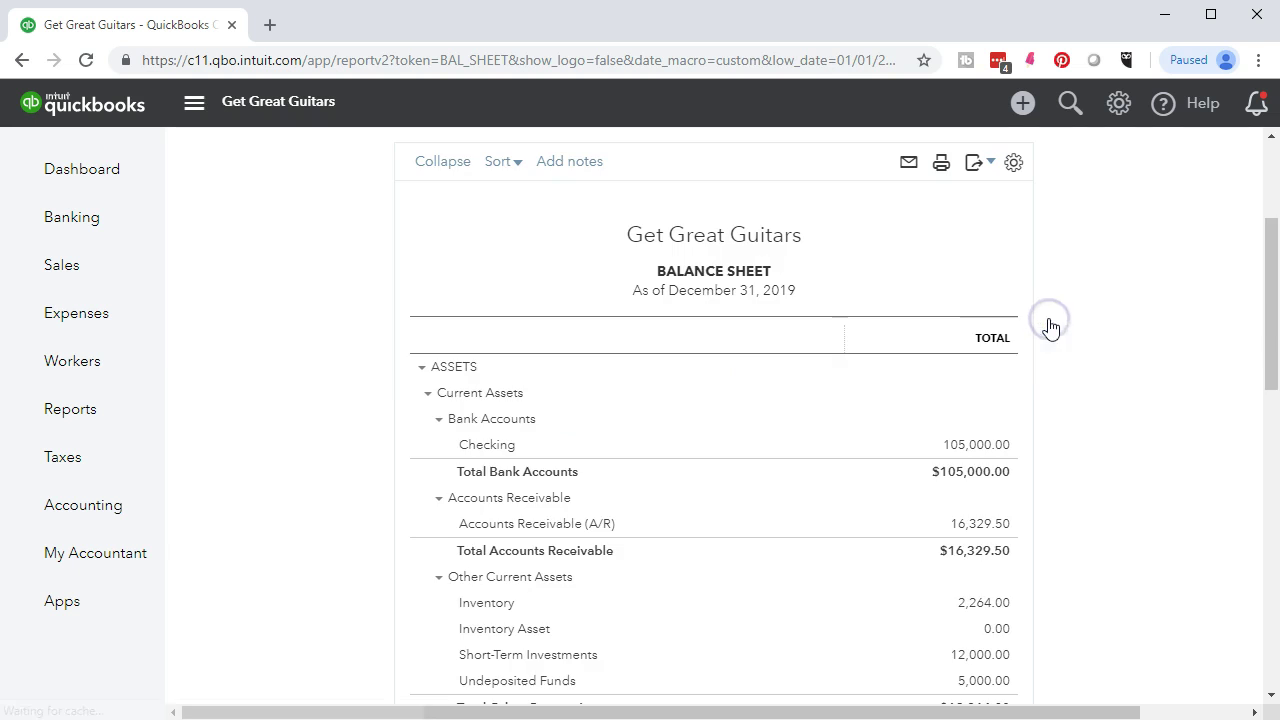
Review the current assets and open the transaction report behind the Undeposited Funds balance.
scroll(309, 436, "down", 1)
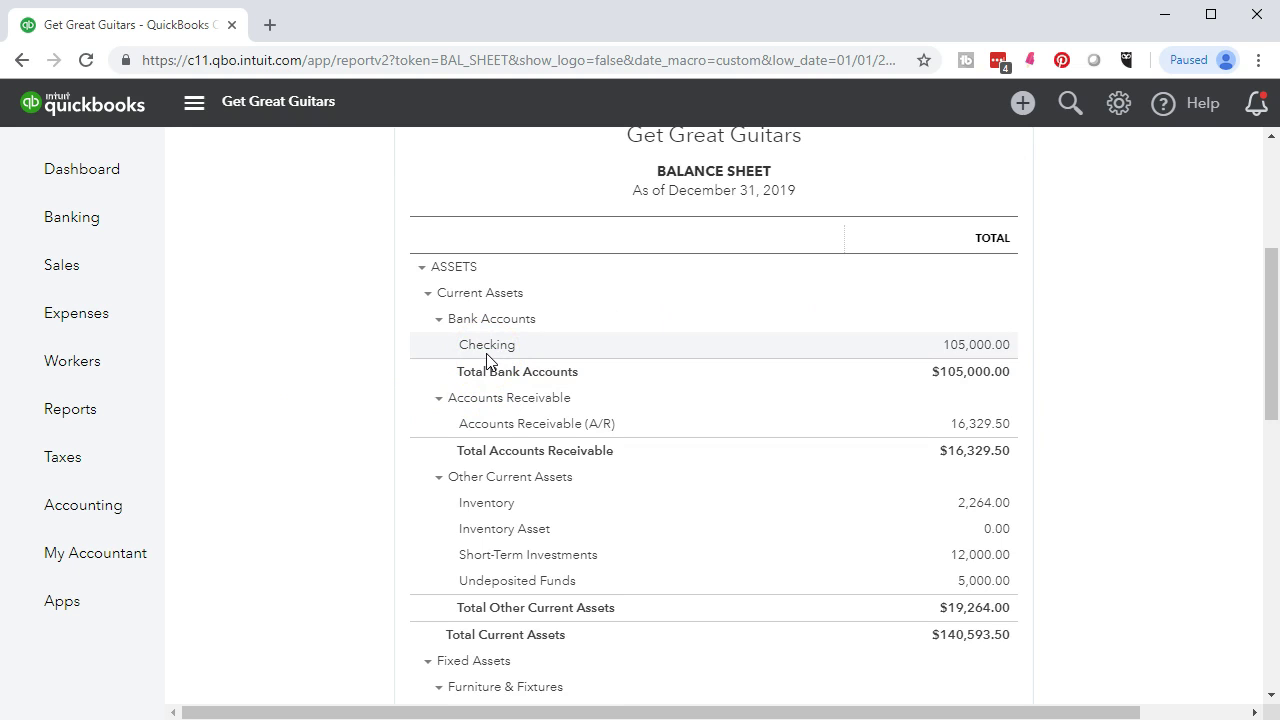
left_click(332, 410)
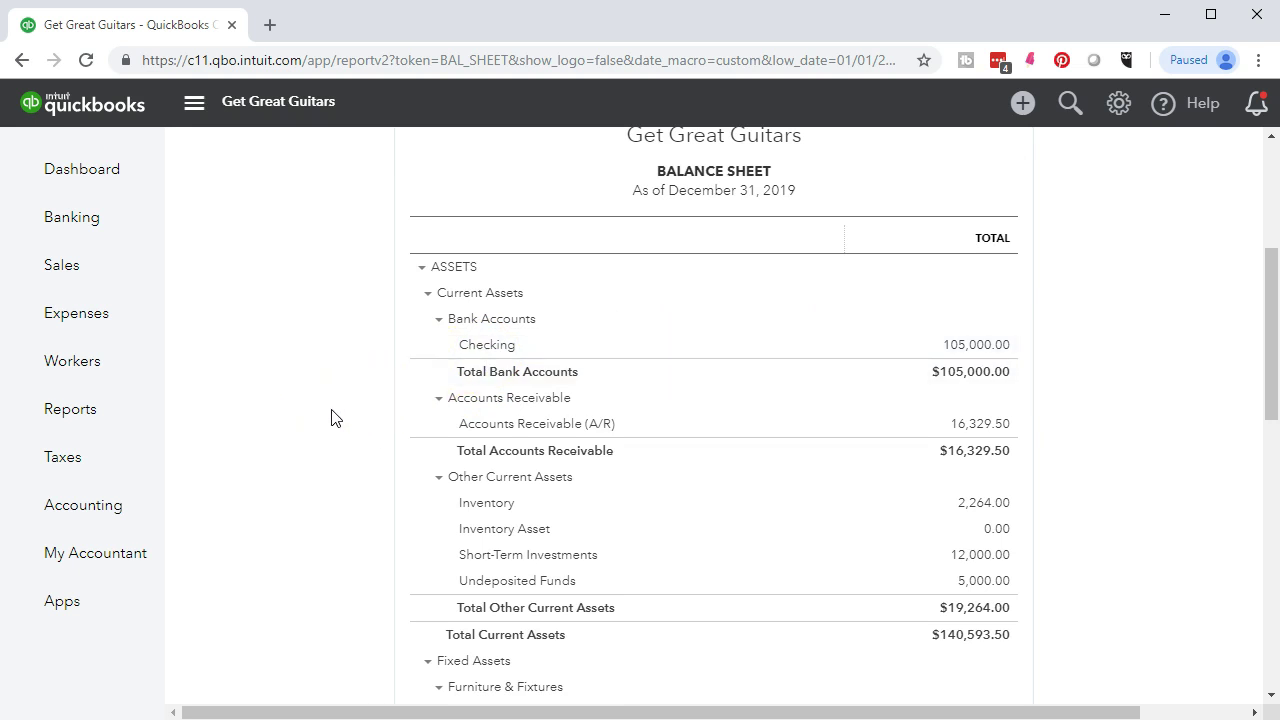
scroll(332, 418, "down", 1)
left_click(334, 417)
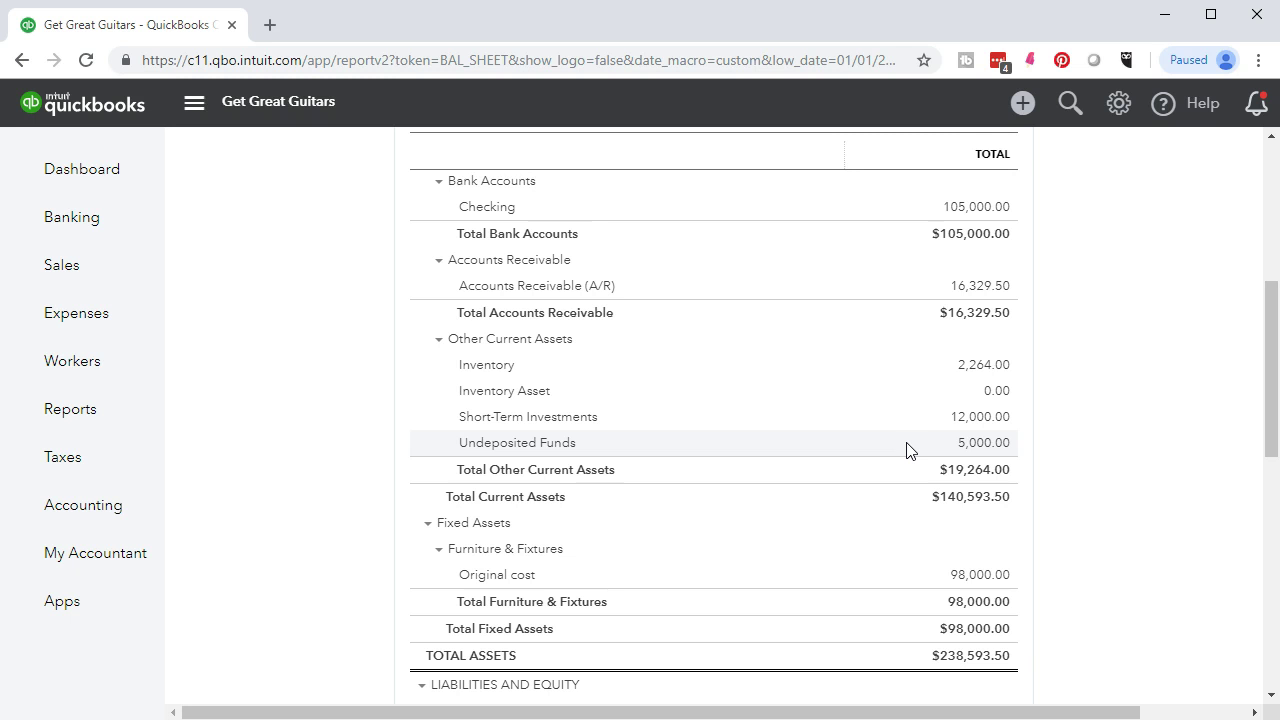
left_click(985, 445)
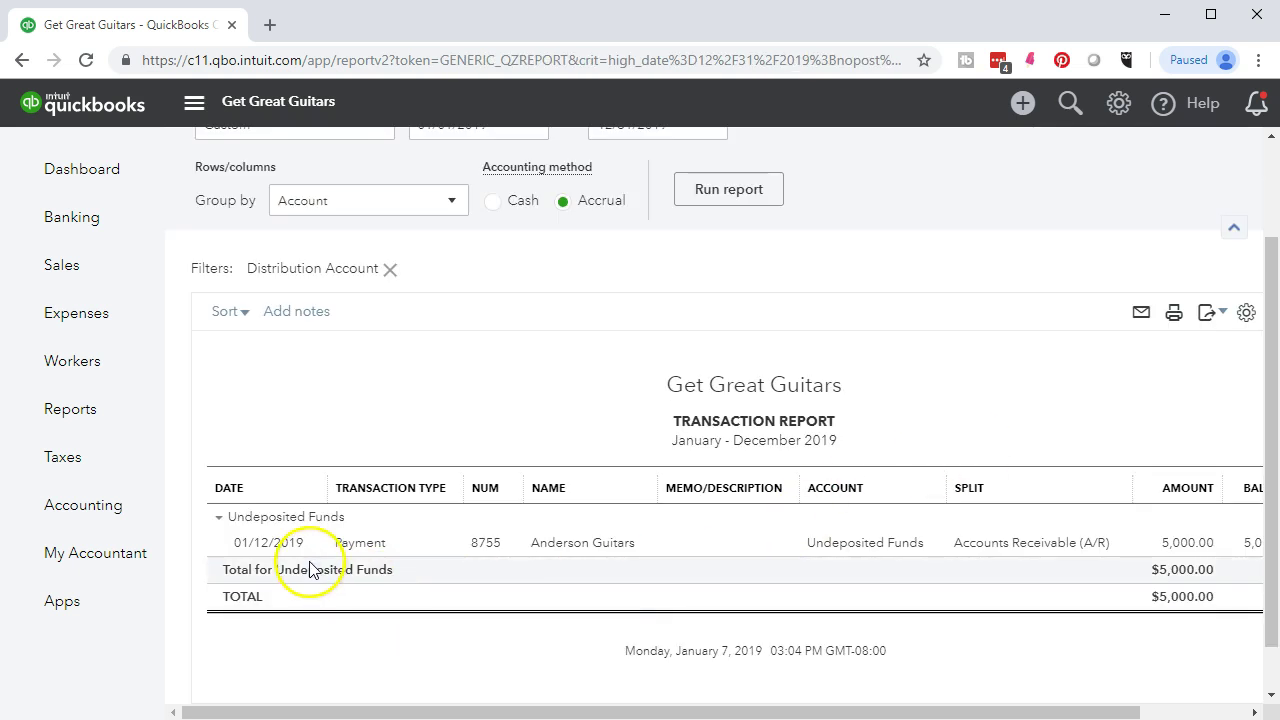
left_click(551, 563)
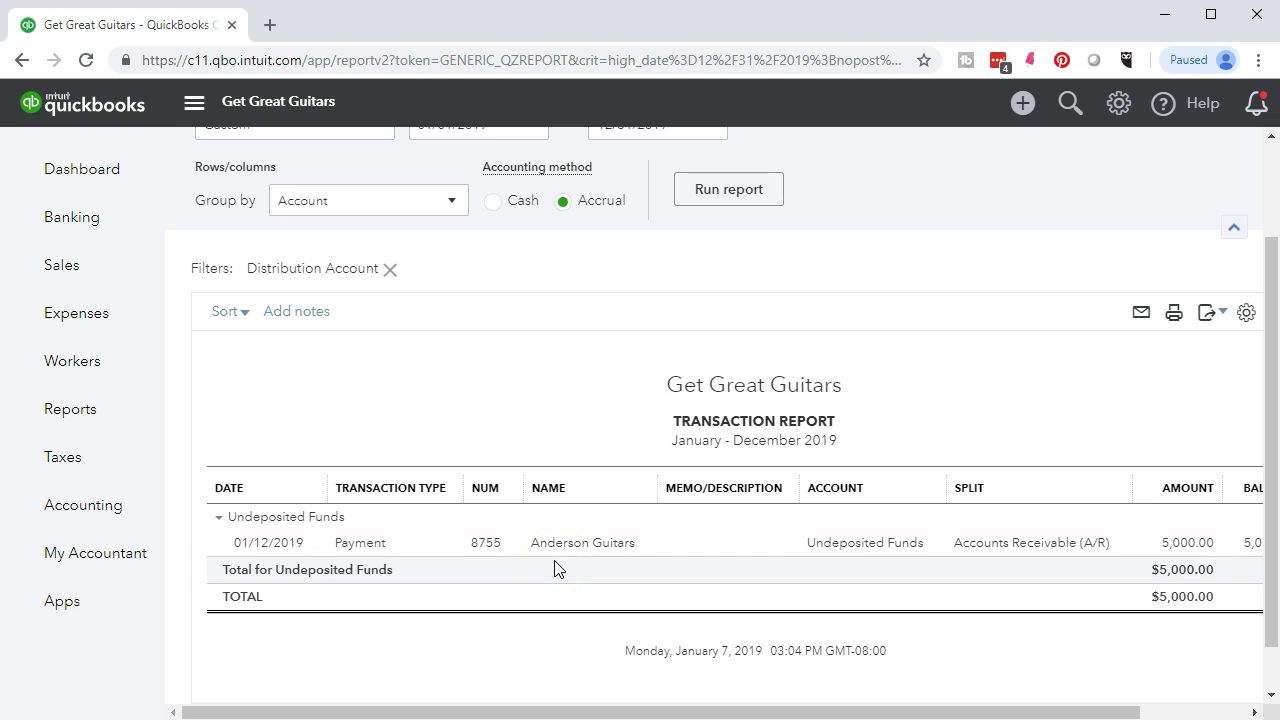
Inspect the Anderson Guitars payment from the Undeposited Funds transactions, close it unchanged, and return to the balance sheet.
left_click(1175, 548)
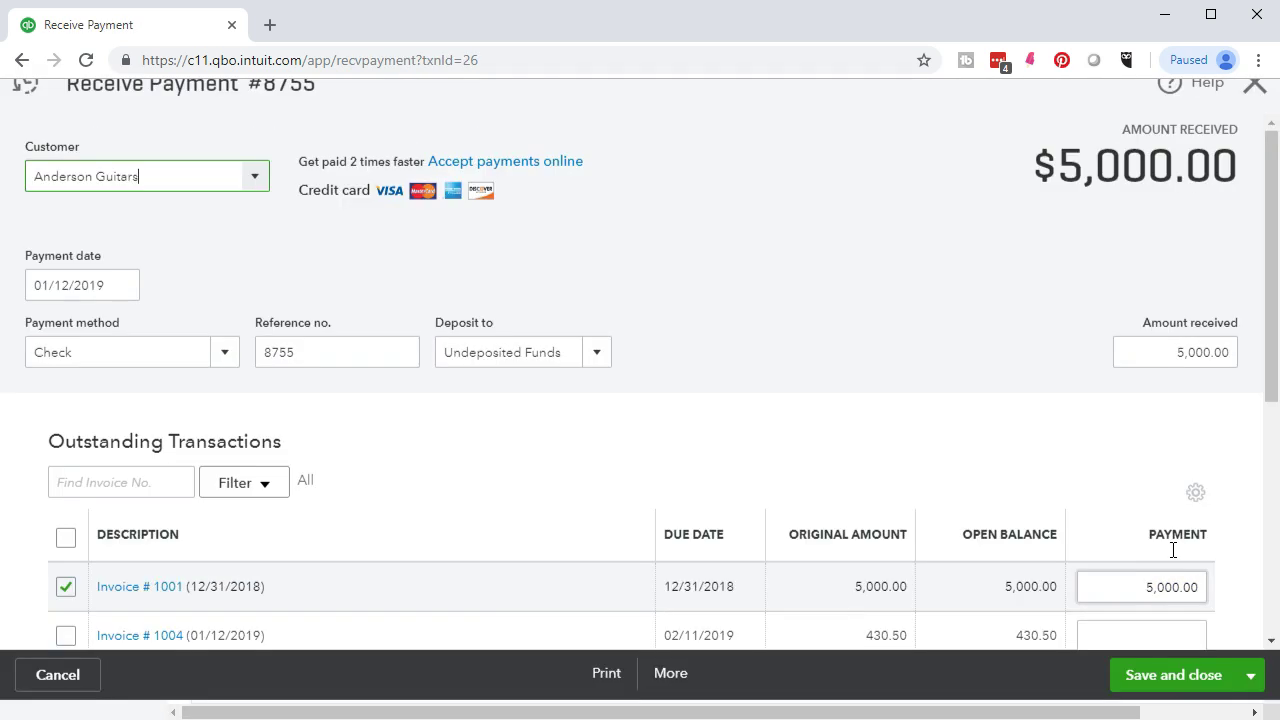
left_click(585, 411)
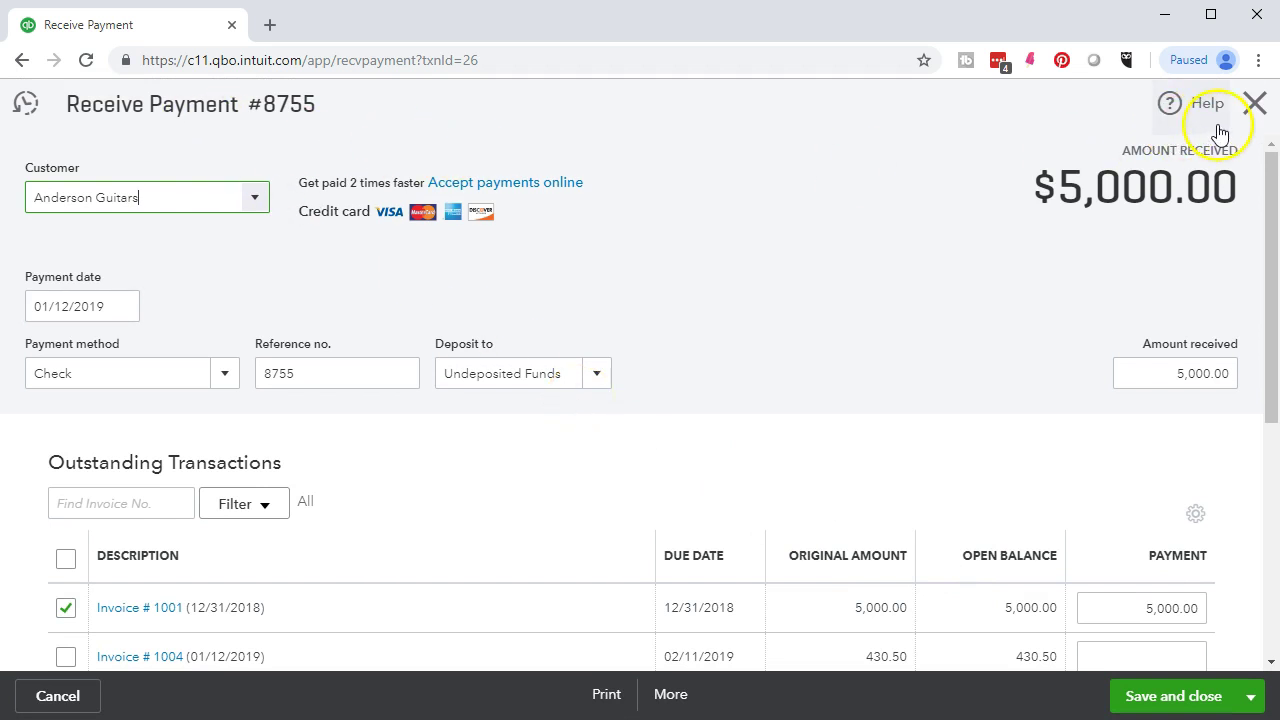
left_click(1253, 104)
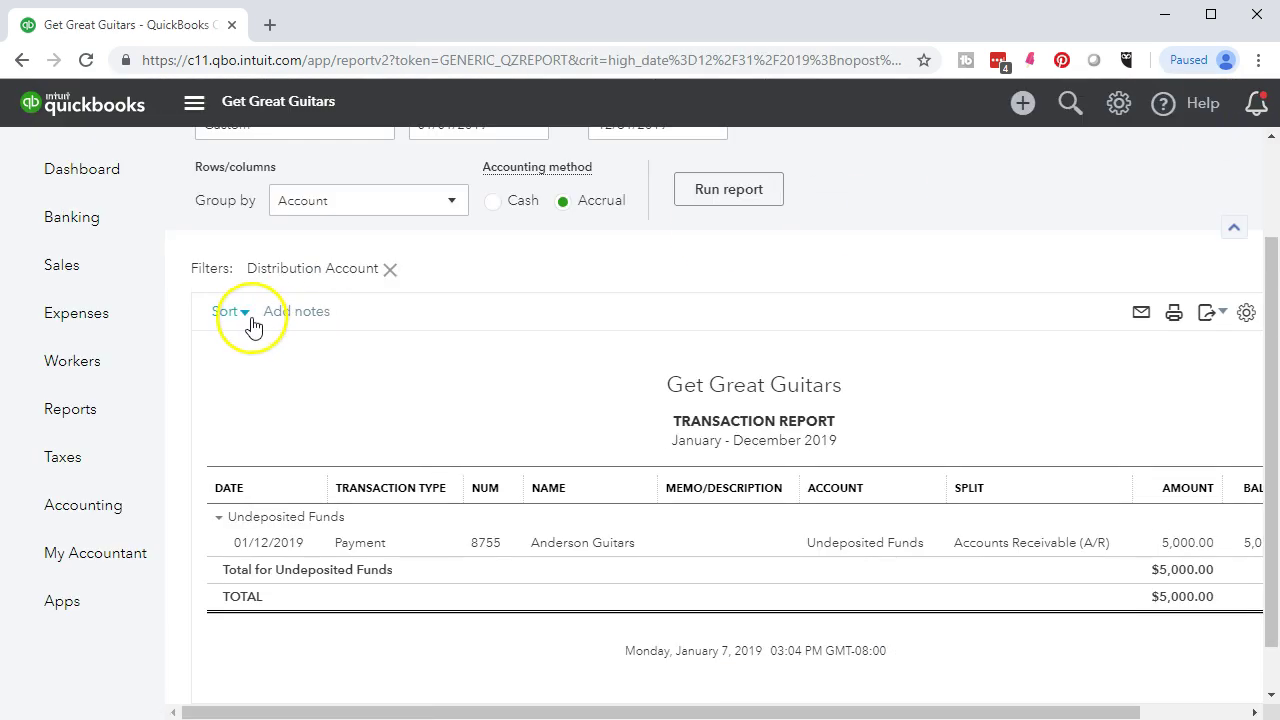
scroll(253, 290, "up", 2)
left_click(303, 207)
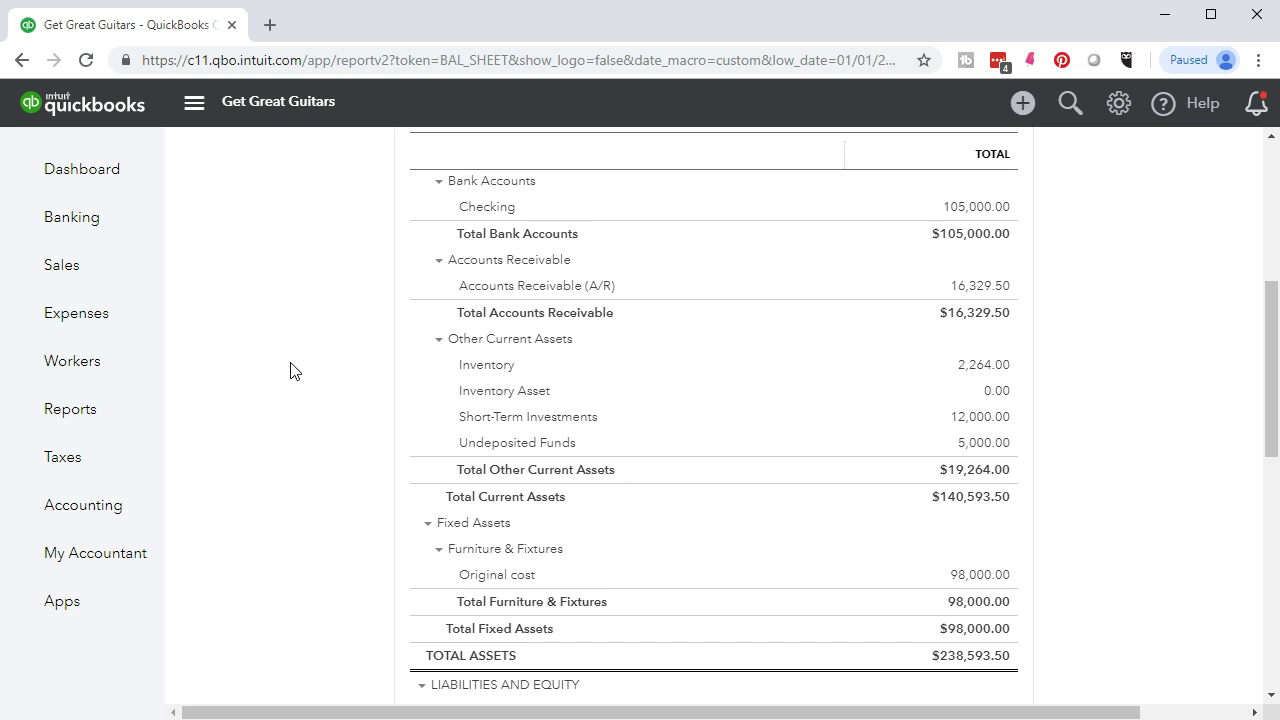
Open the transaction report behind the Accounts Receivable balance and examine its amount and balance columns.
scroll(320, 408, "up", 2)
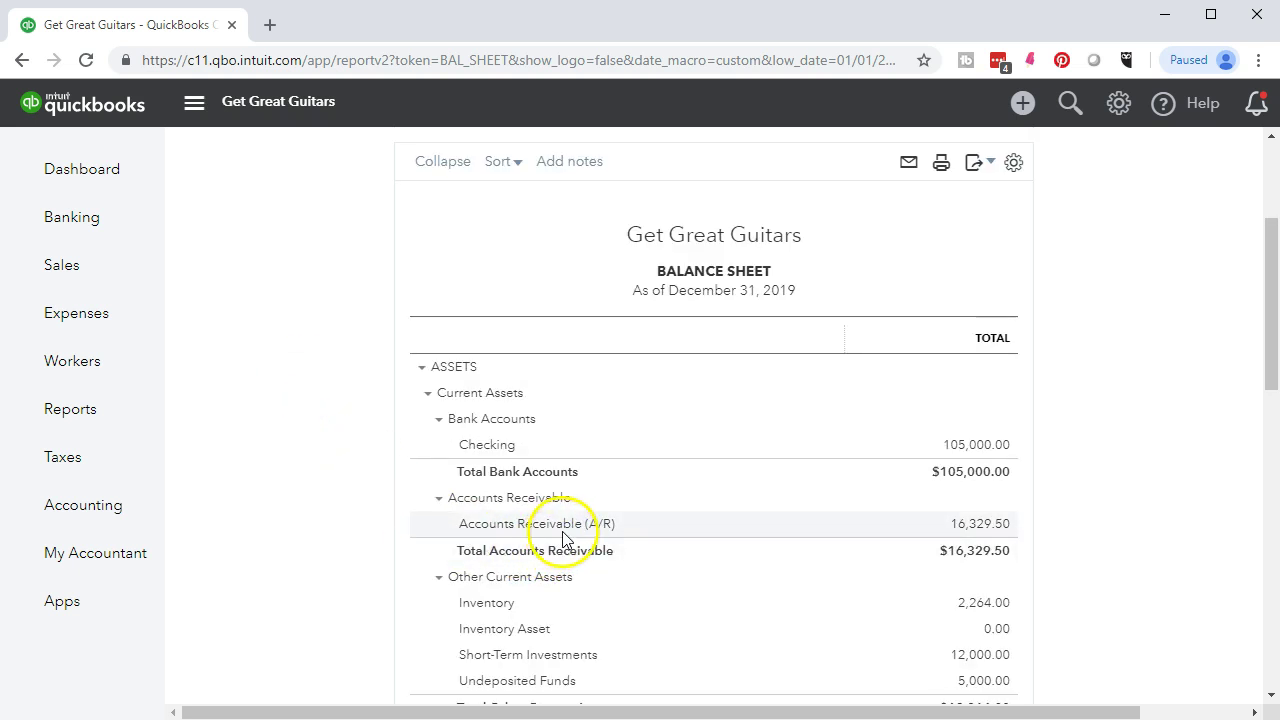
left_click(967, 530)
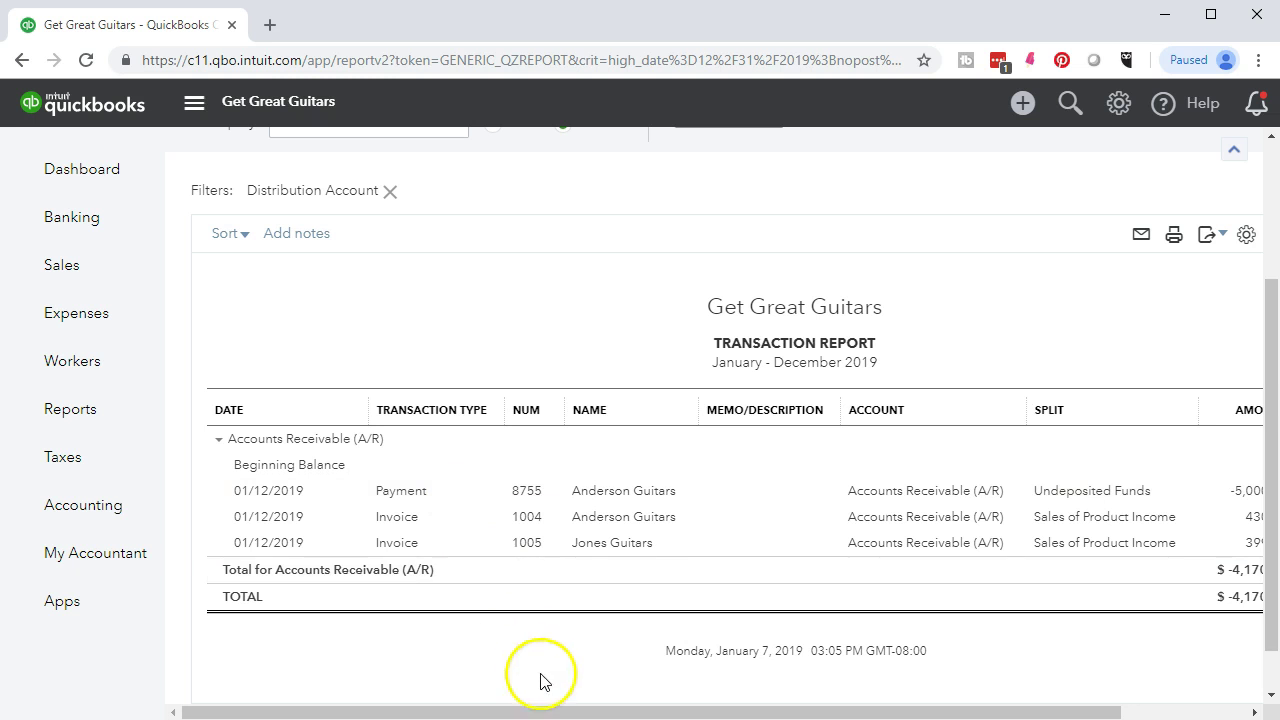
left_click_drag(557, 711, 653, 711)
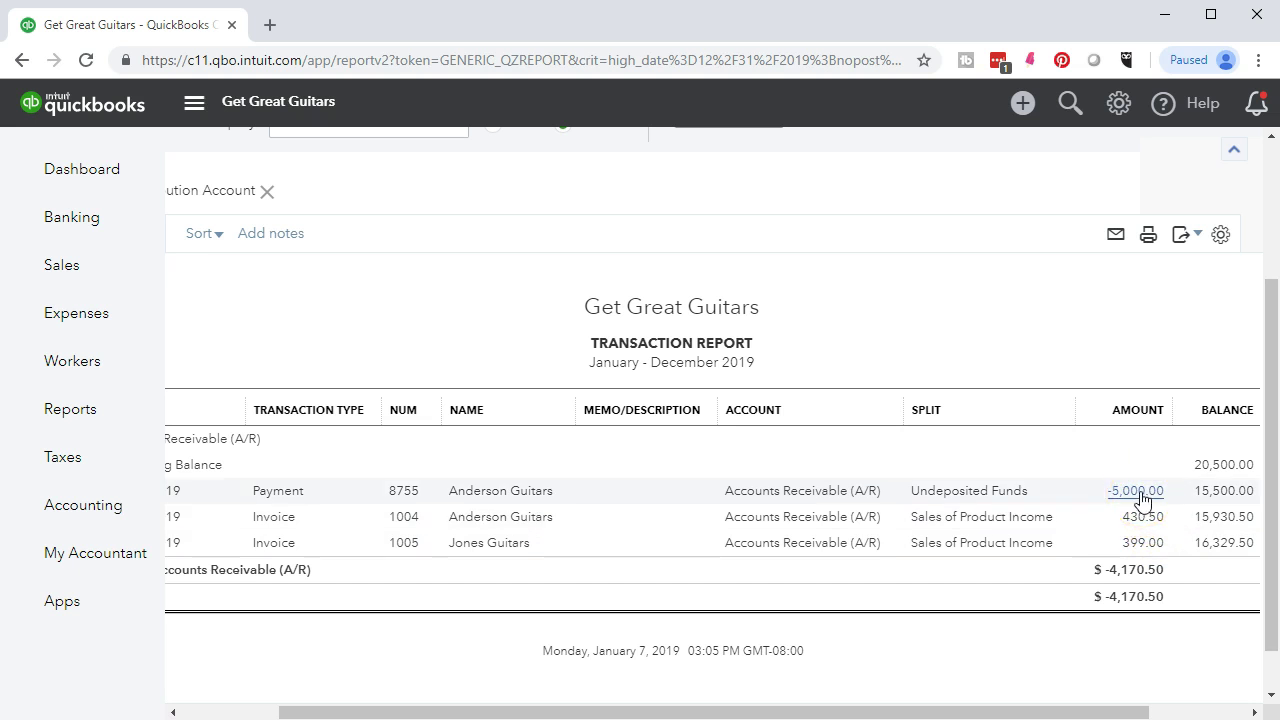
Inspect the -5,000.00 payment listed under Accounts Receivable, close it unchanged, and go back to the balance sheet.
left_click(1140, 493)
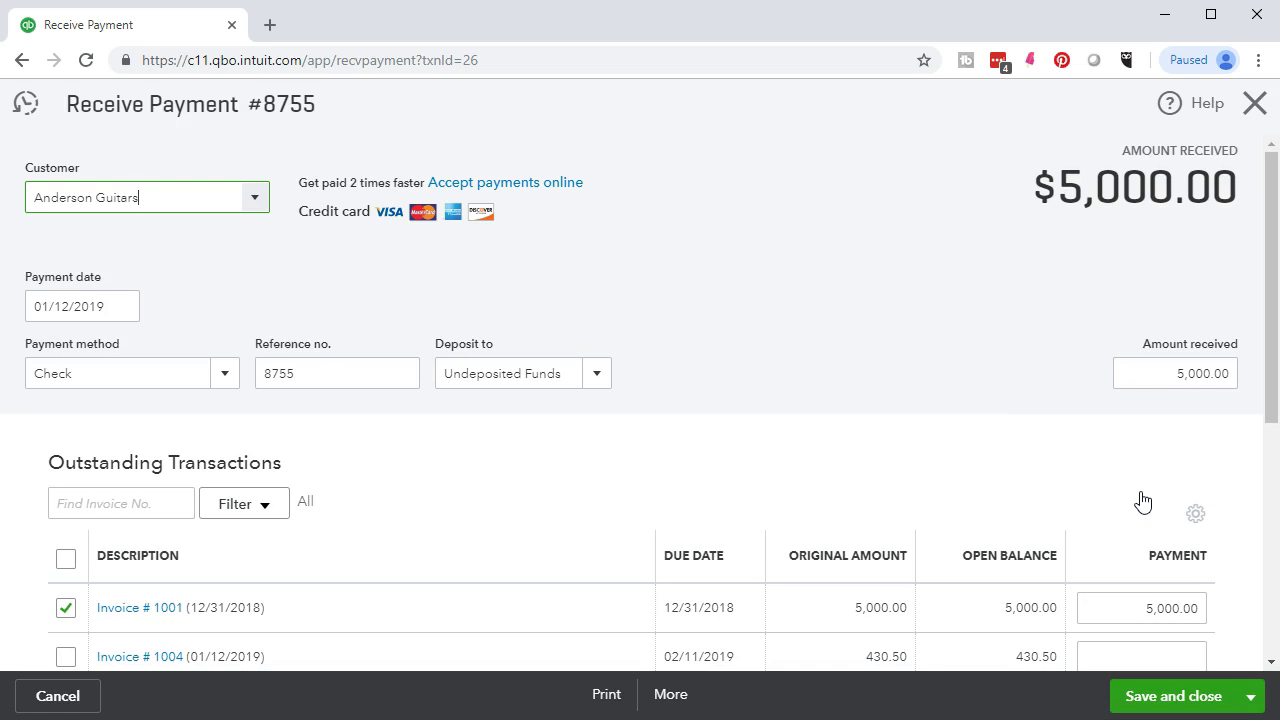
left_click(1255, 103)
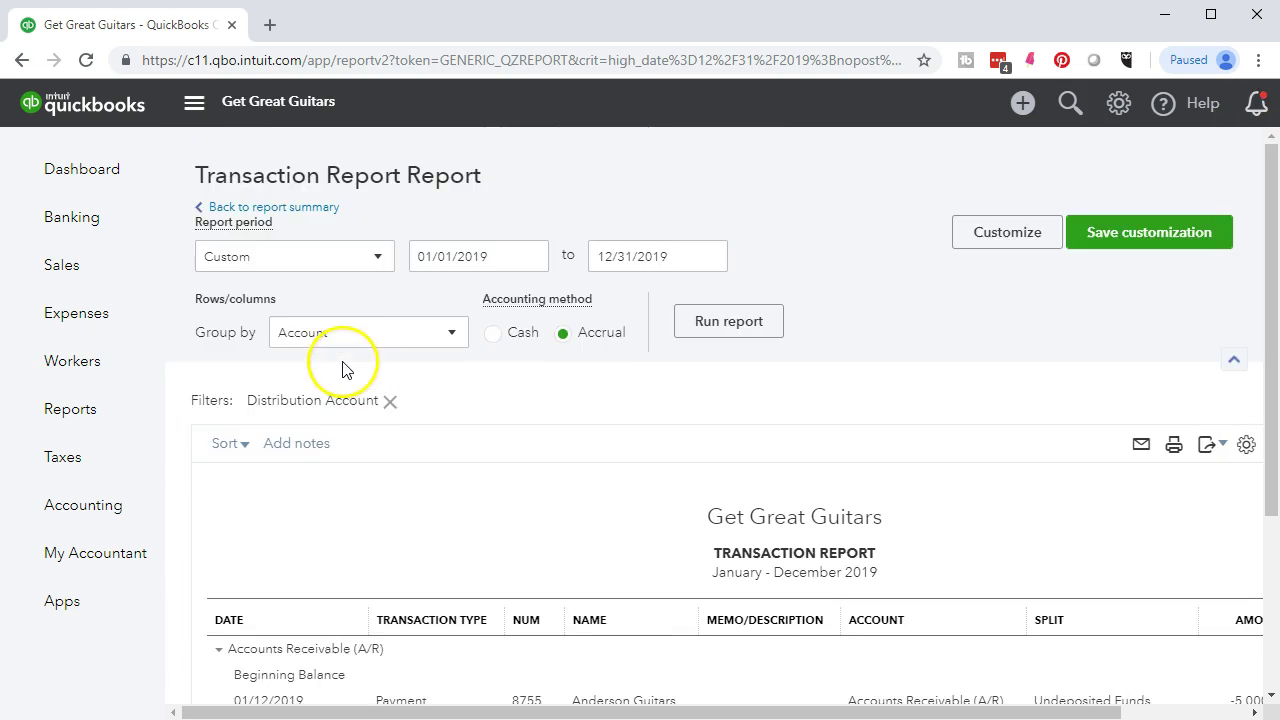
left_click(297, 208)
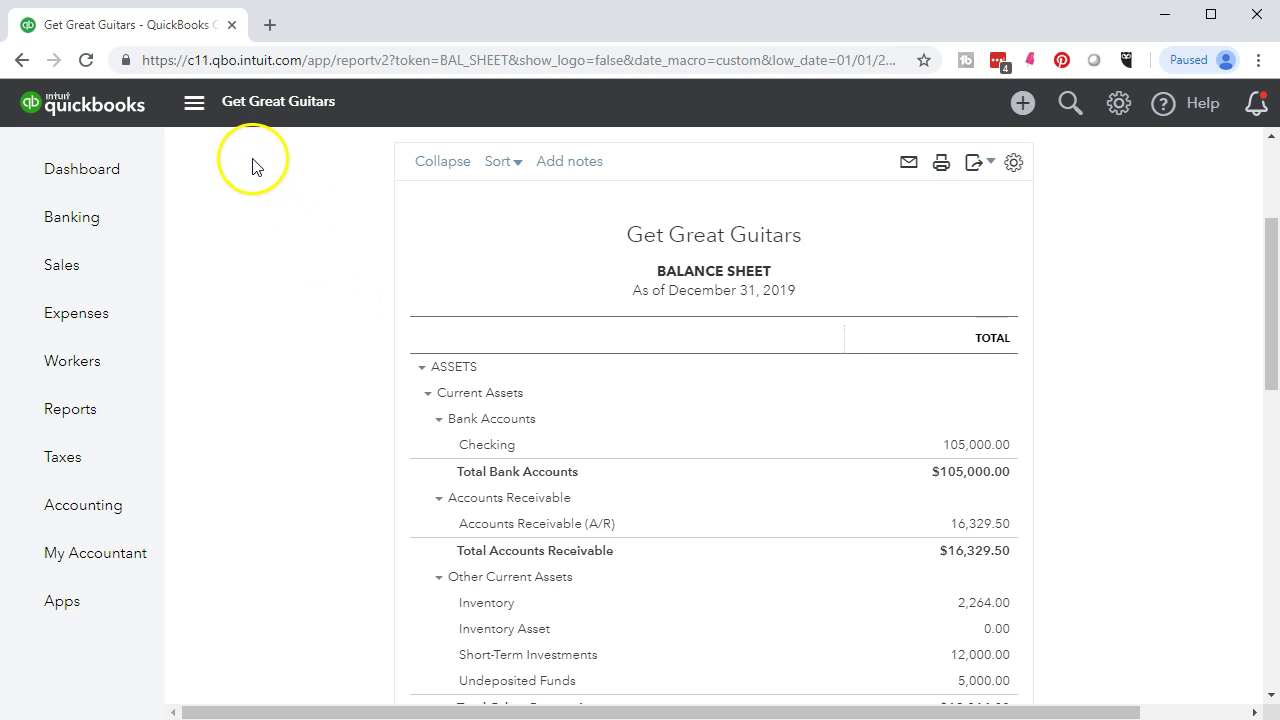
Duplicate the balance sheet's browser tab and open the reports list in the duplicate.
right_click(176, 25)
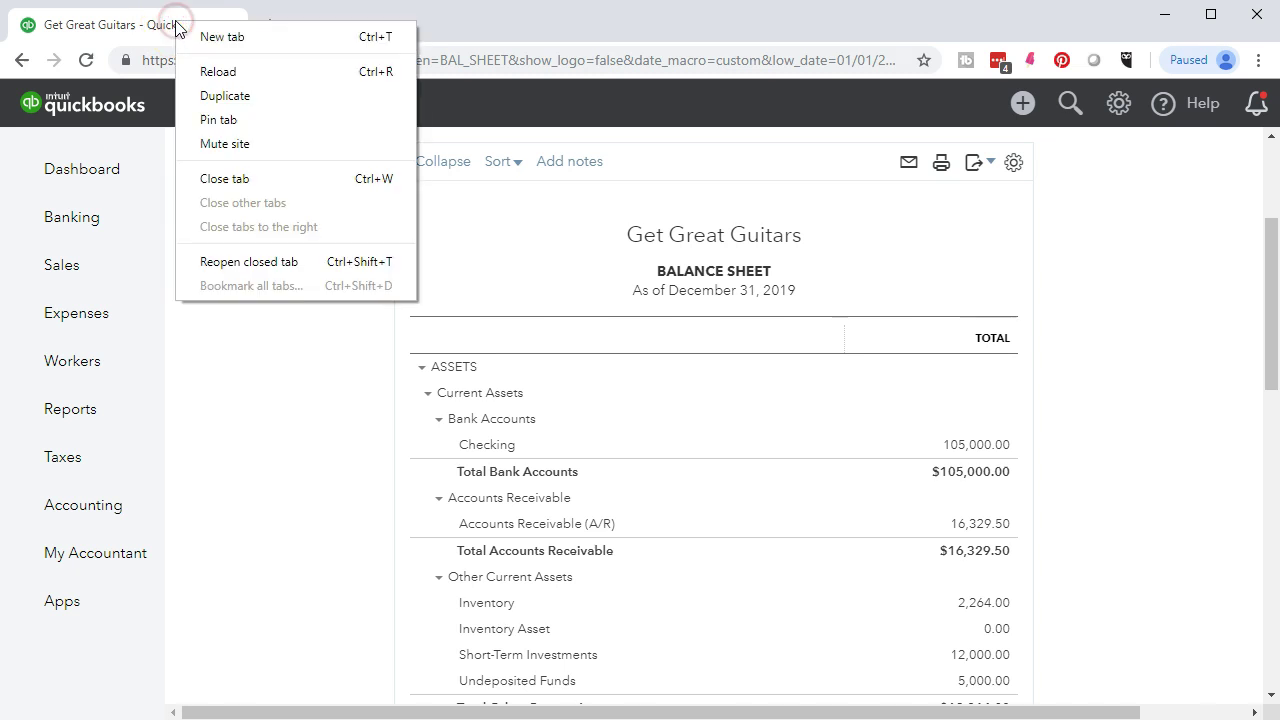
left_click(206, 95)
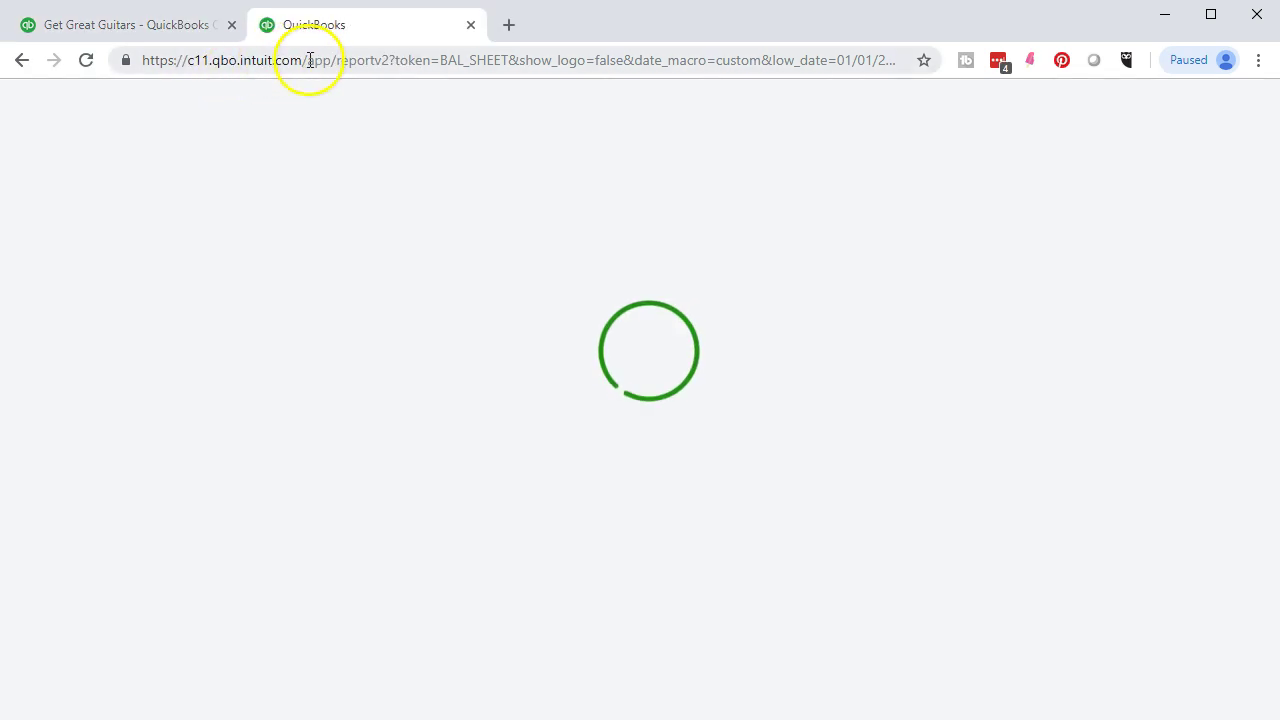
left_click(145, 28)
left_click_drag(145, 28, 314, 32)
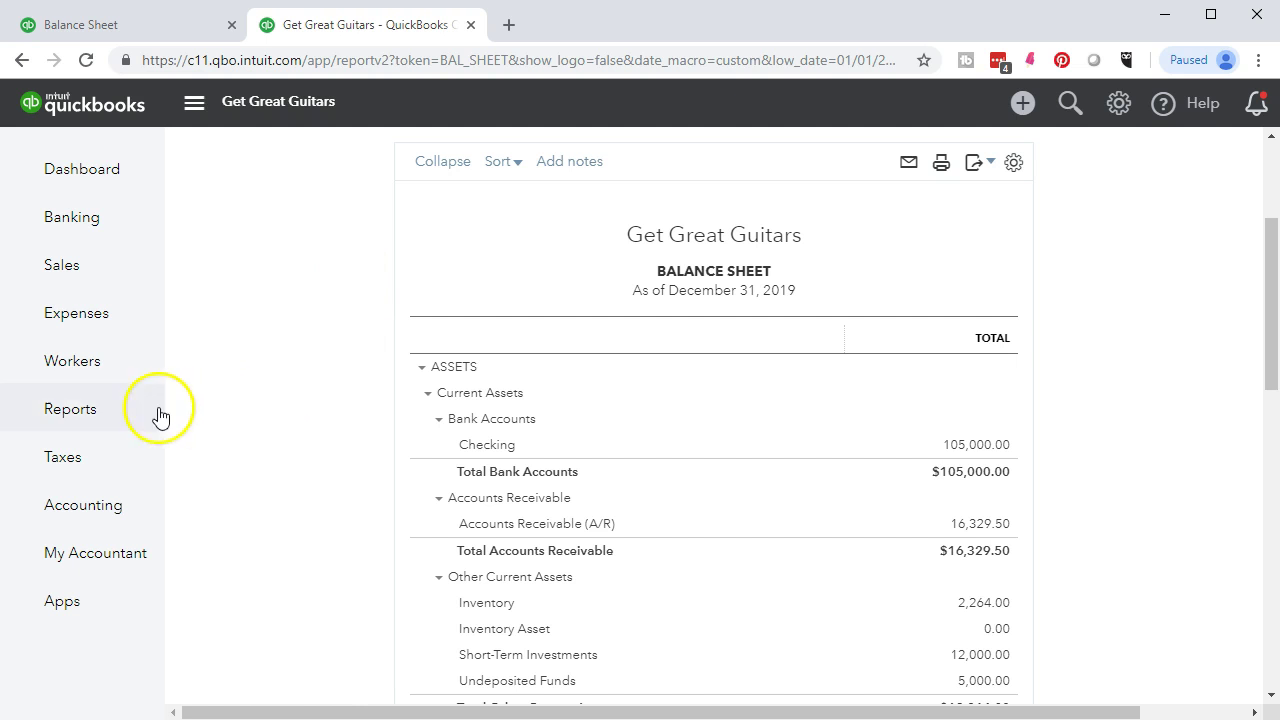
left_click(106, 421)
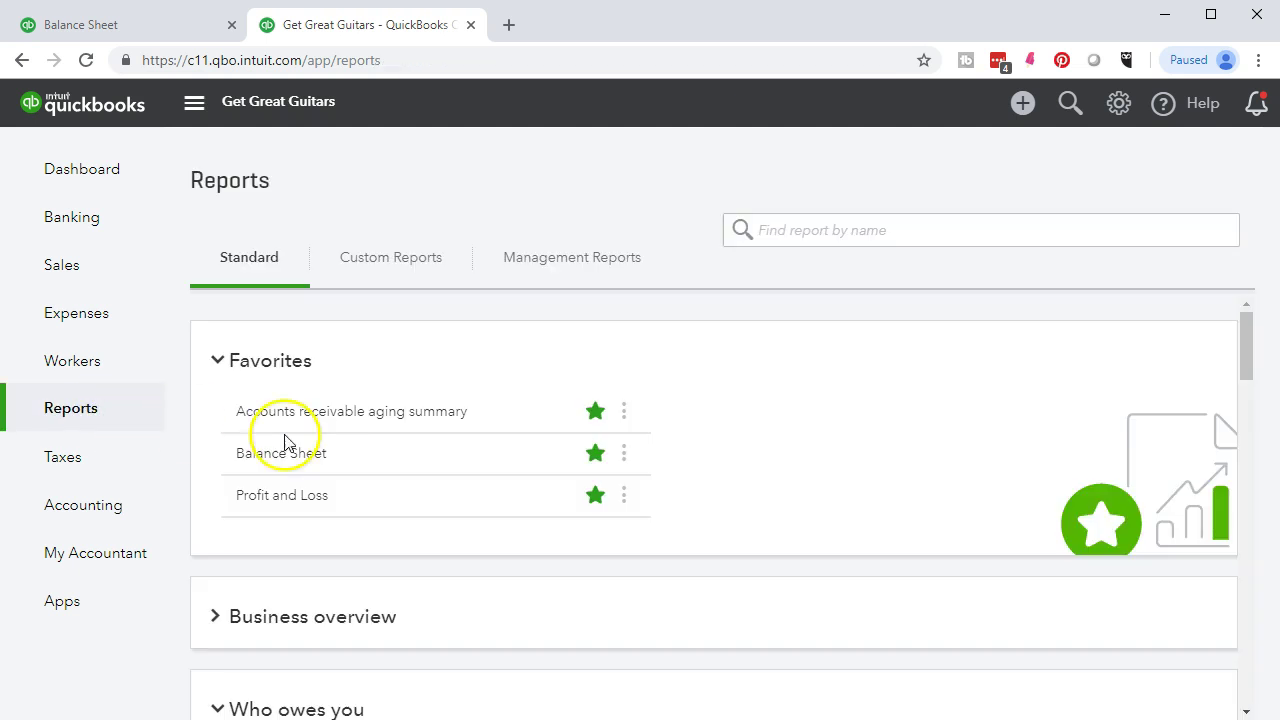
Open the Customer Balance Detail report from the Who owes you group and compare its total with Accounts Receivable on the balance sheet.
scroll(407, 441, "down", 3)
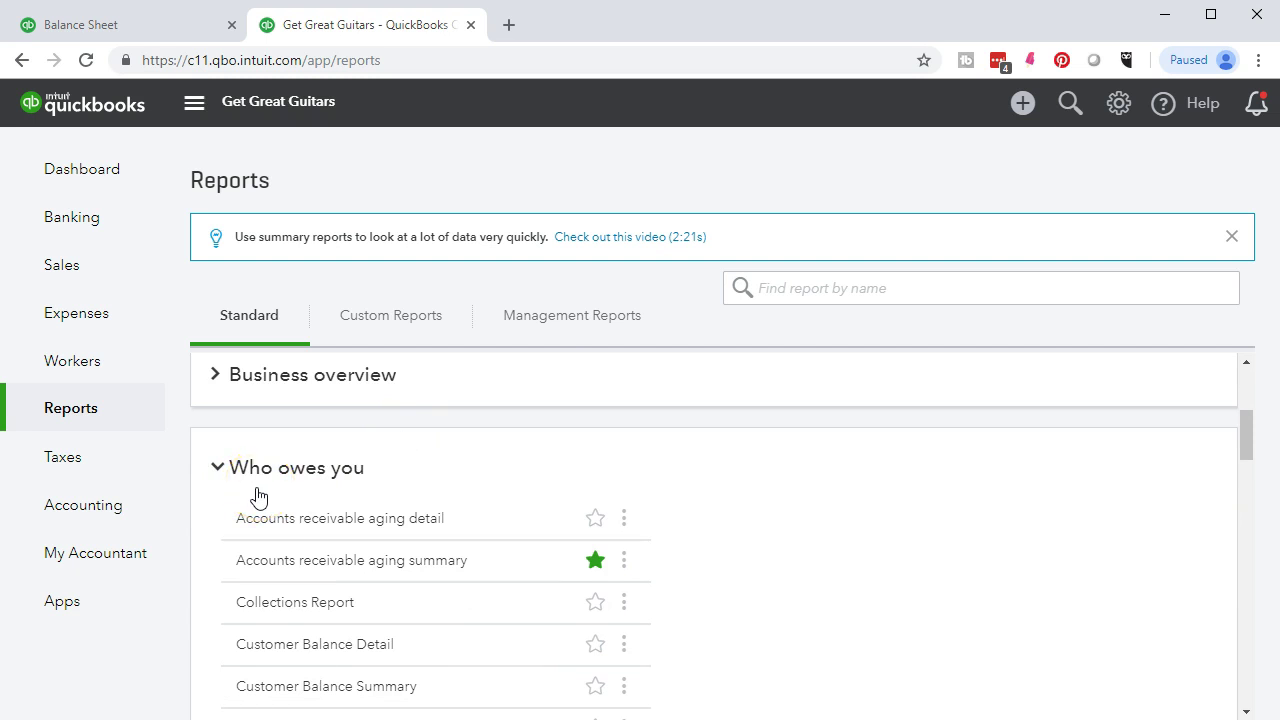
left_click(217, 468)
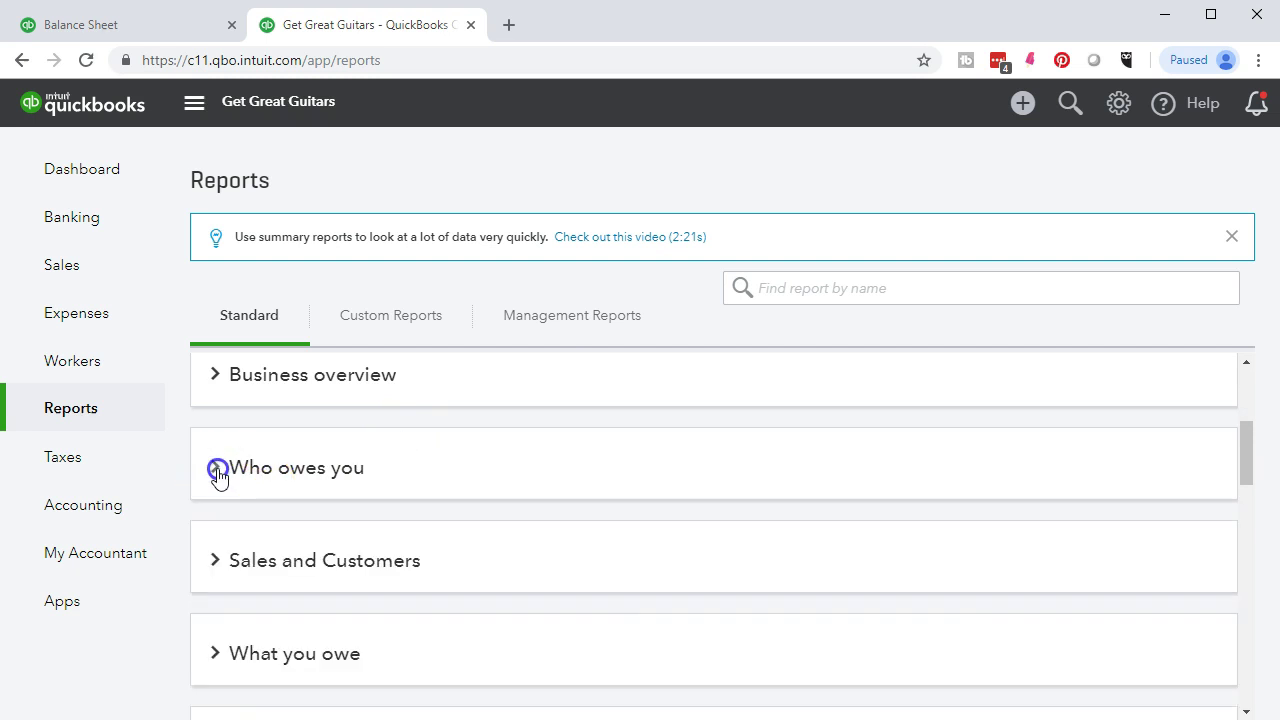
left_click(217, 468)
scroll(214, 477, "down", 1)
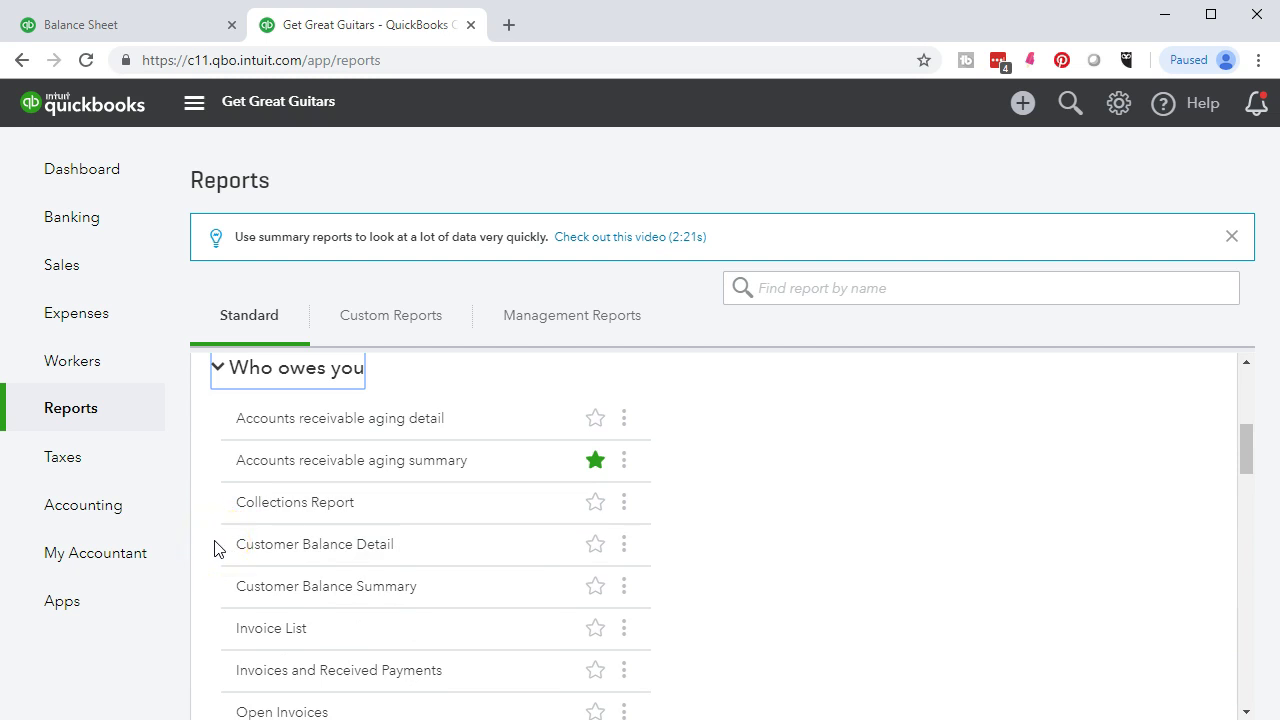
left_click(327, 556)
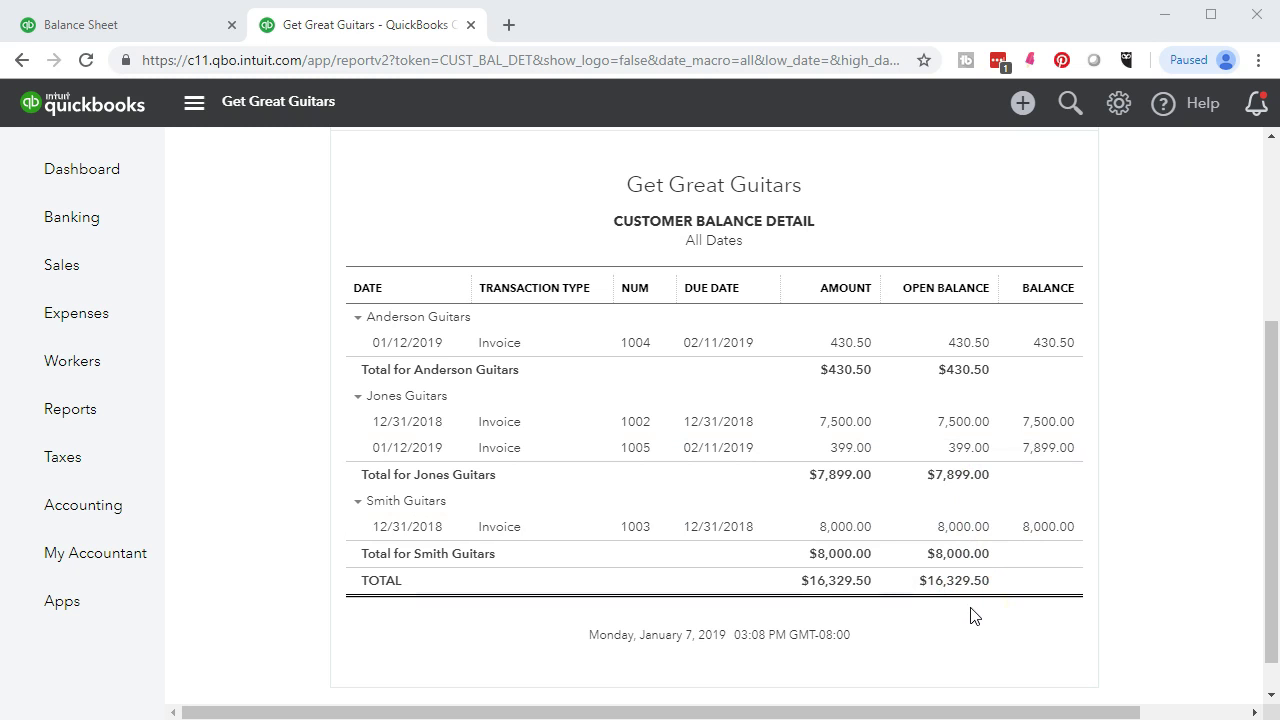
left_click(176, 34)
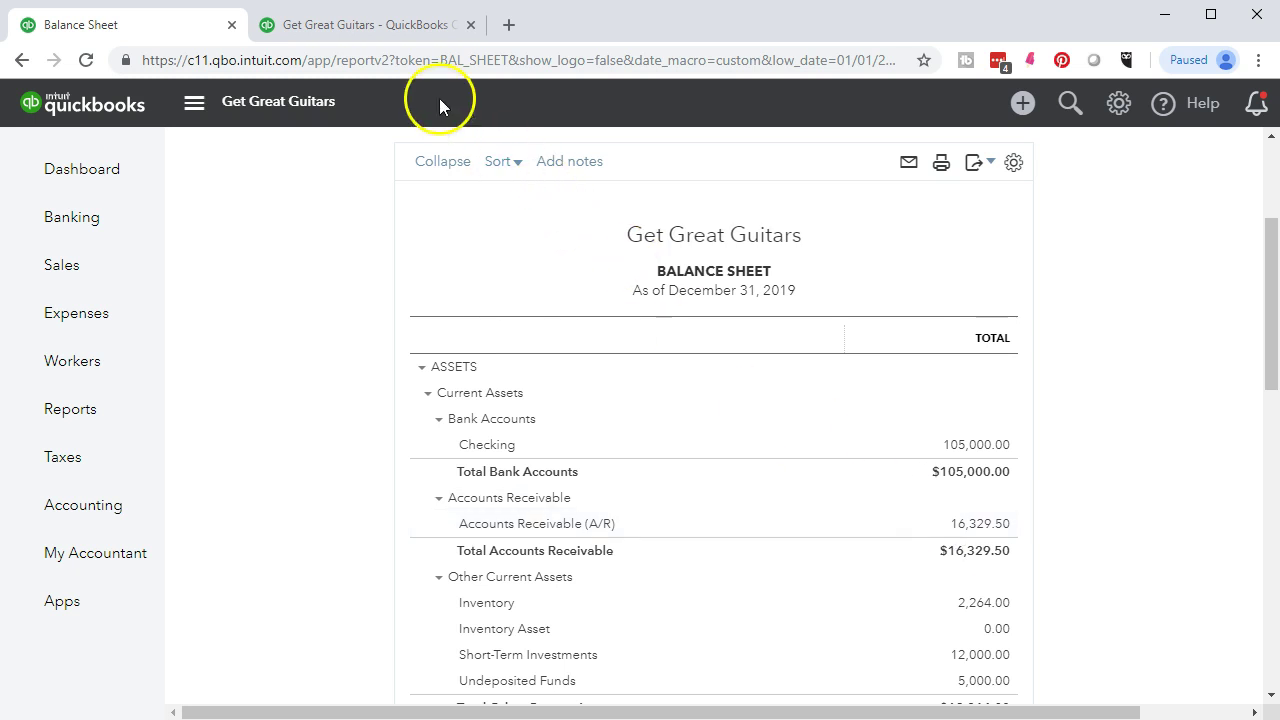
left_click(377, 27)
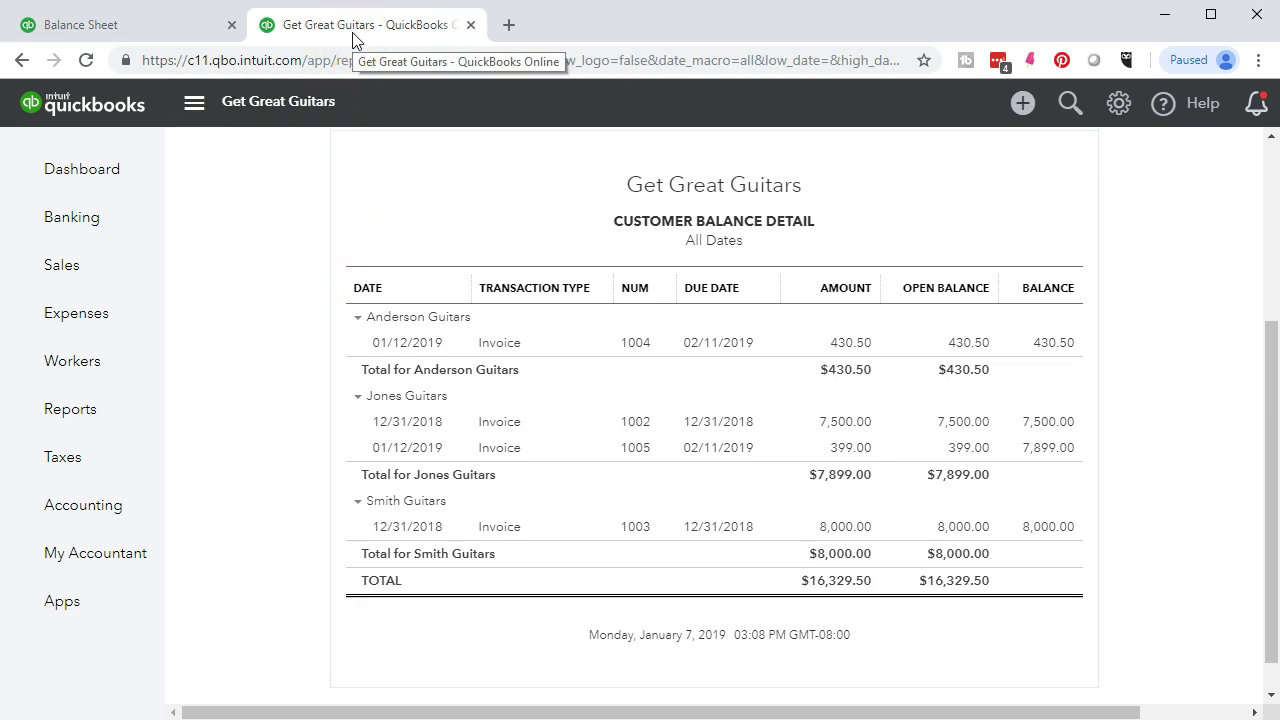
Open Anderson Guitars from the customer list and review the payment and invoices in its transaction list.
left_click(101, 273)
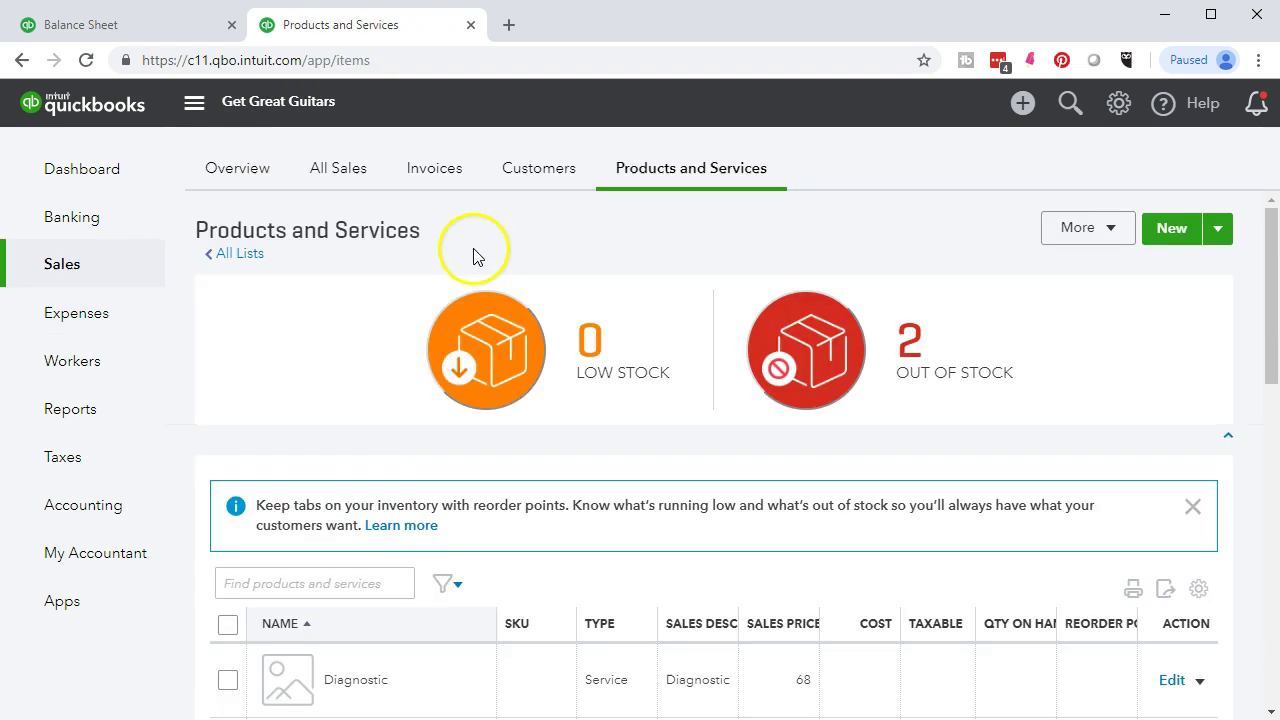
left_click(534, 174)
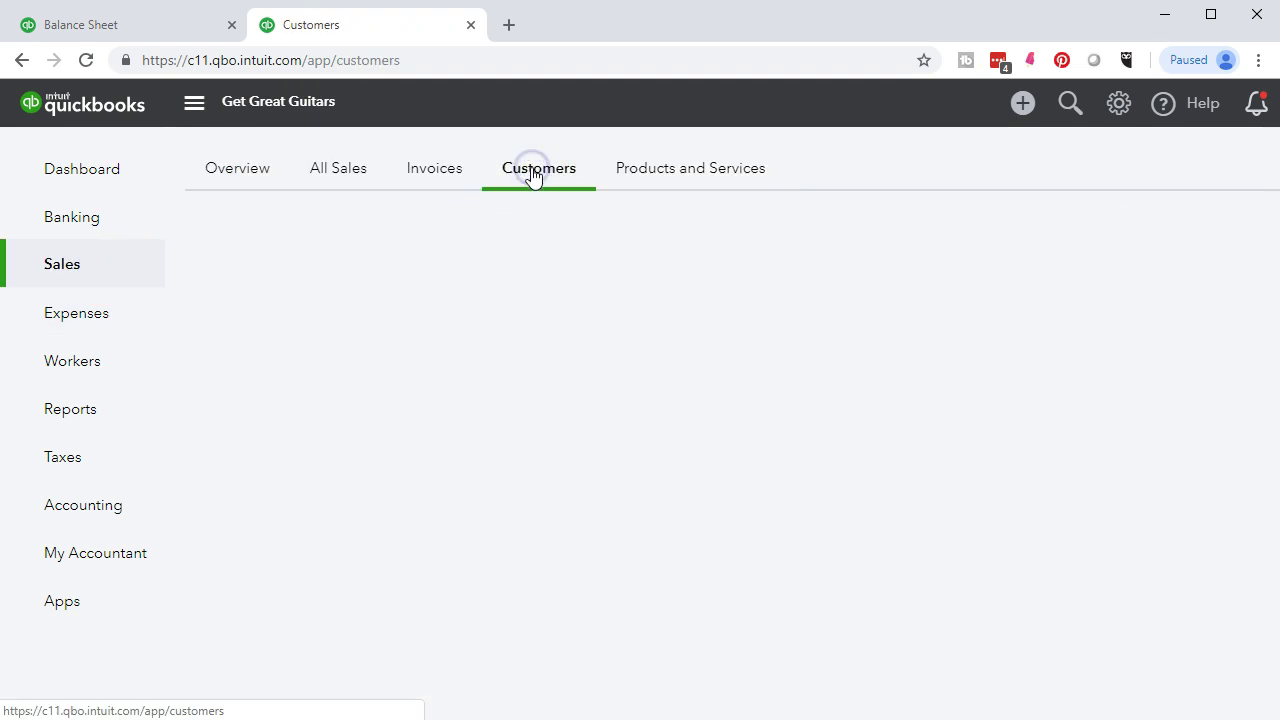
scroll(491, 440, "down", 1)
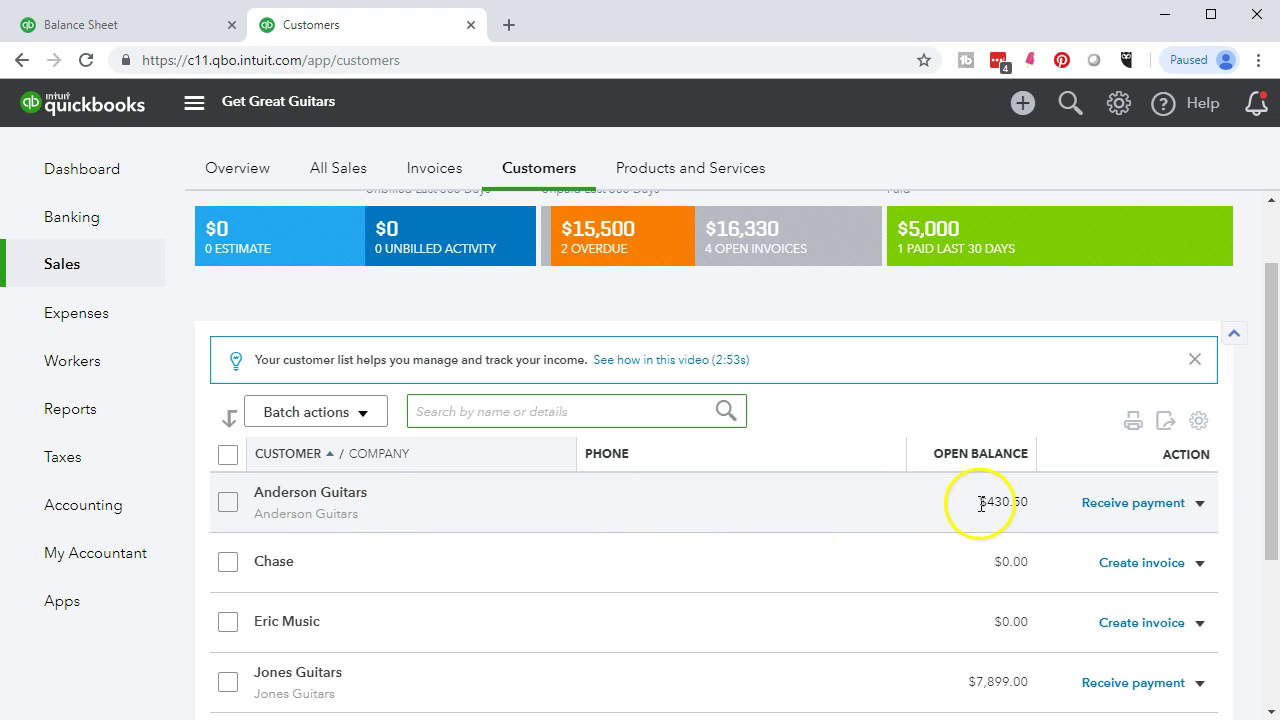
scroll(975, 522, "down", 1)
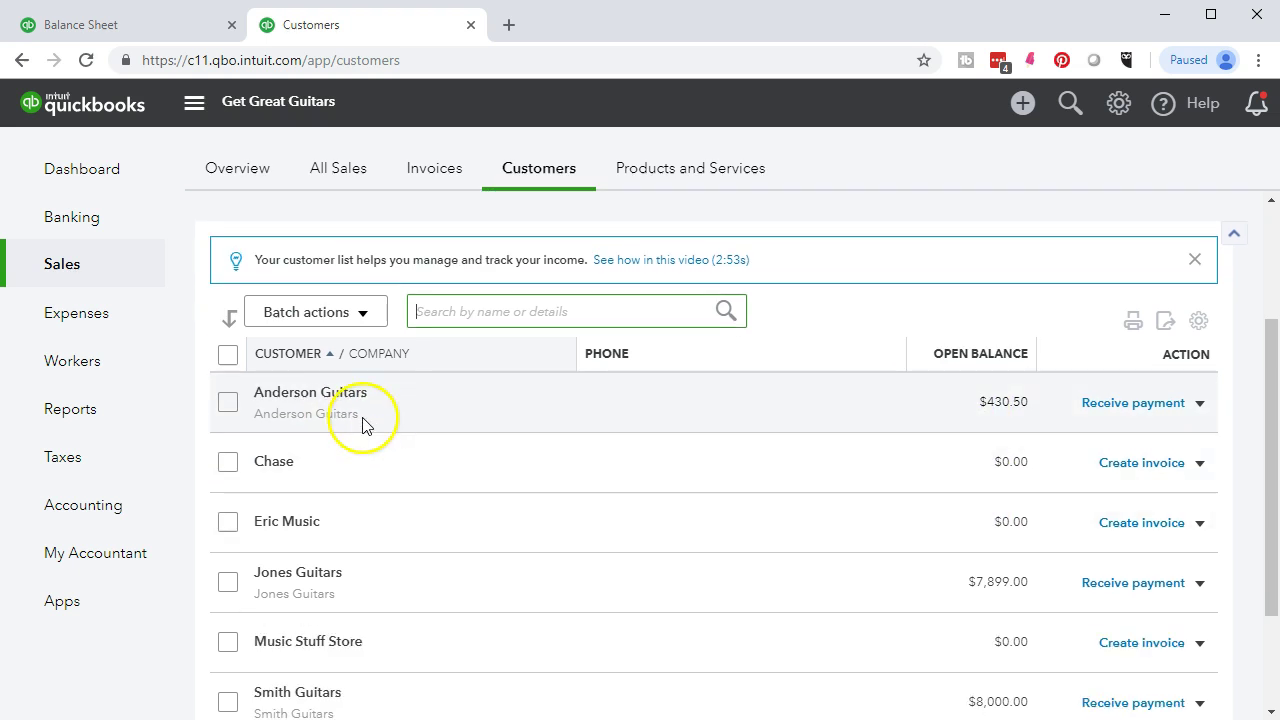
left_click(336, 402)
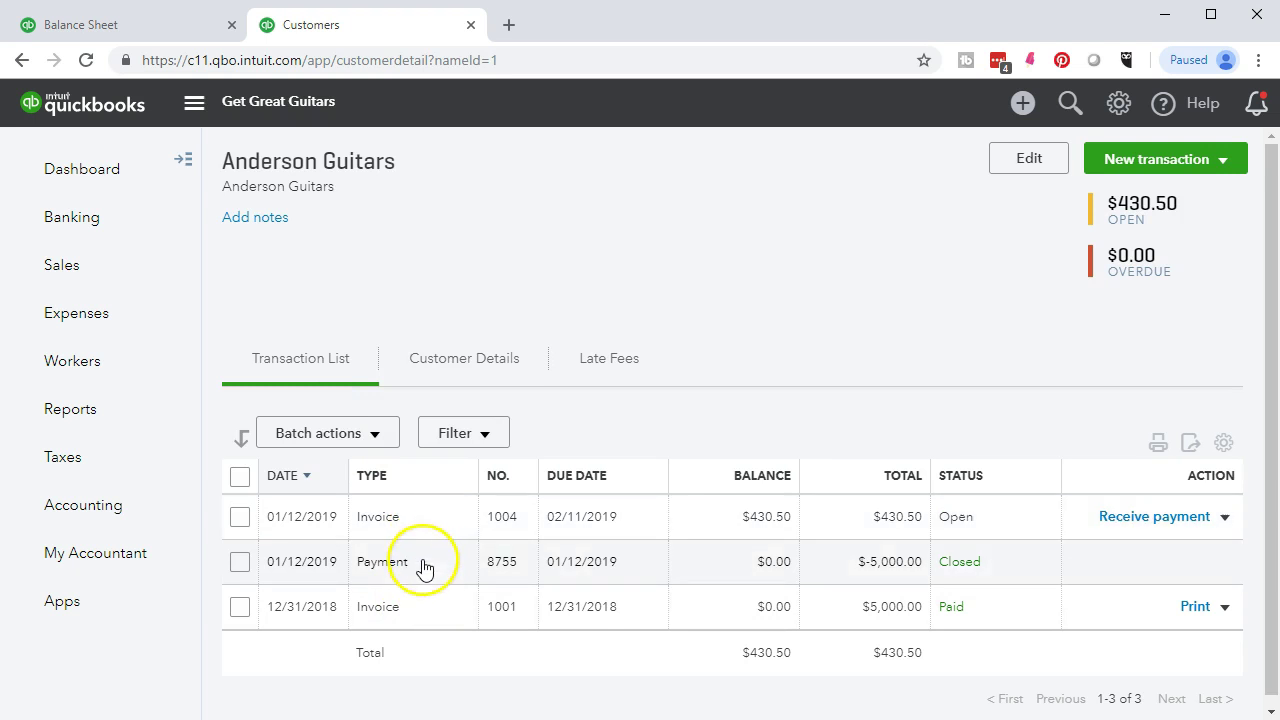
left_click(794, 594)
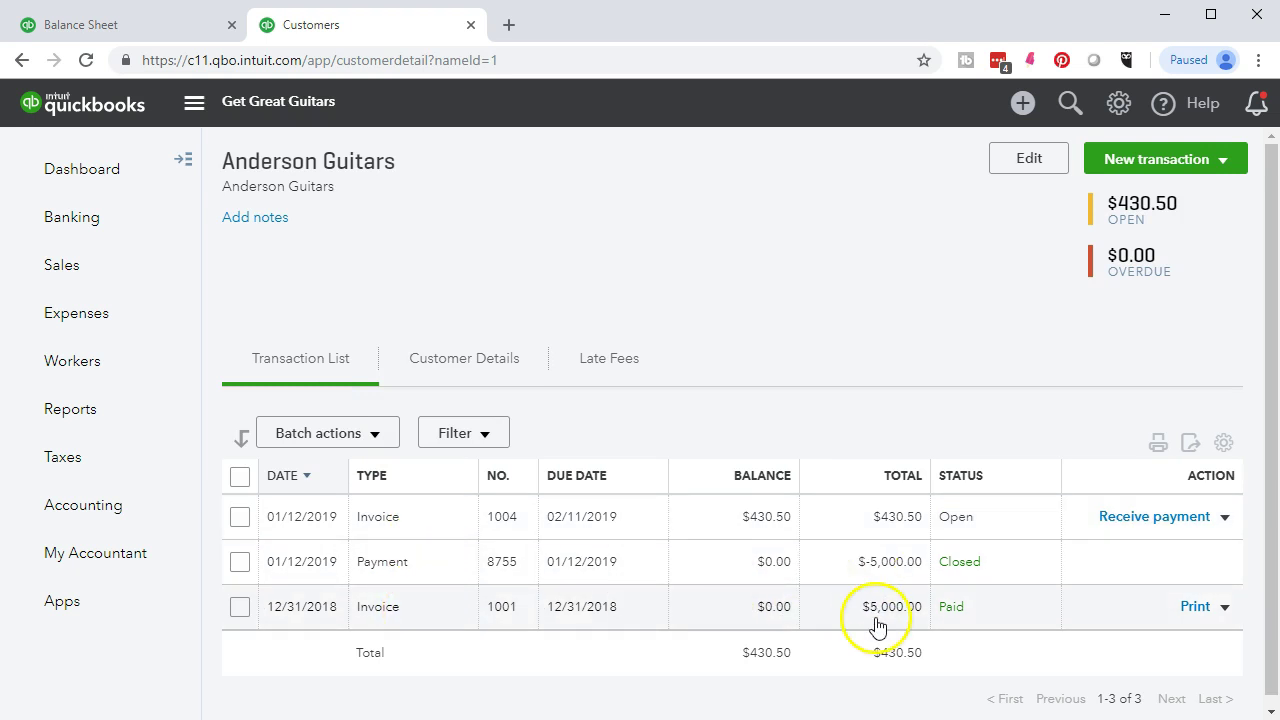
Open Anderson Guitars' paid invoice dated 12/31/2018 and review its payment status, line items and totals.
left_click(956, 608)
left_click(960, 610)
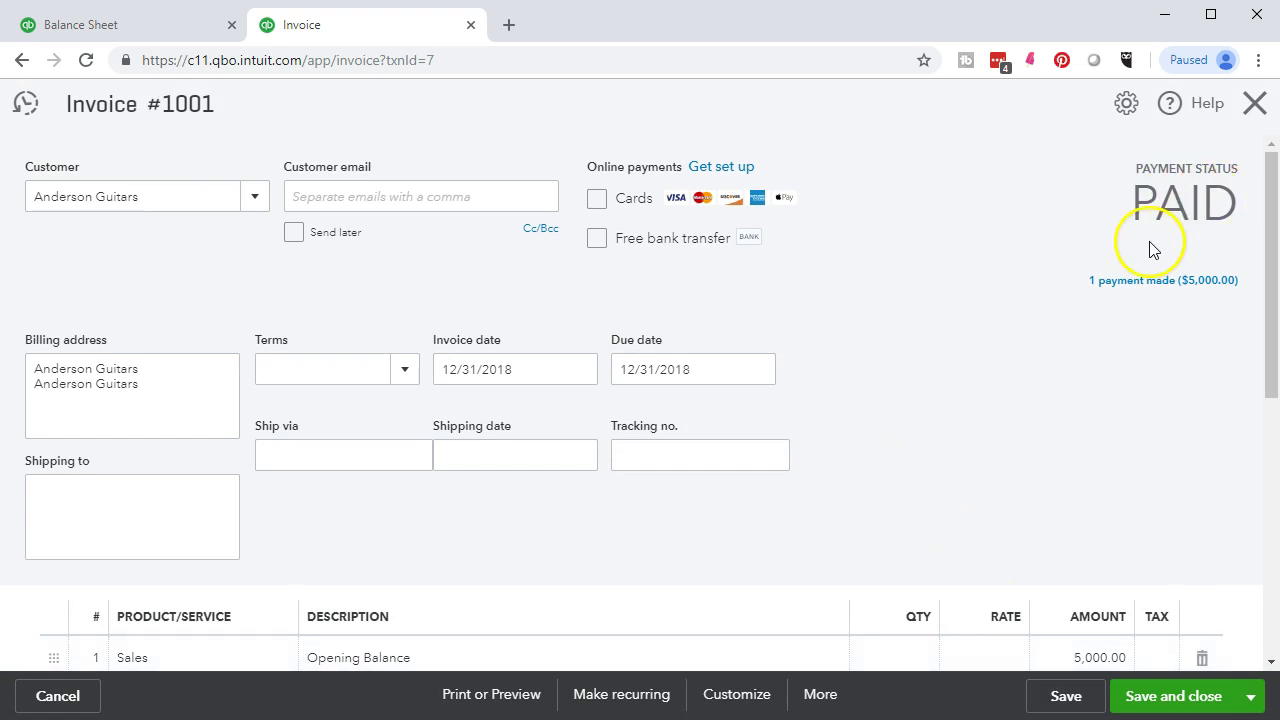
scroll(1025, 411, "down", 3)
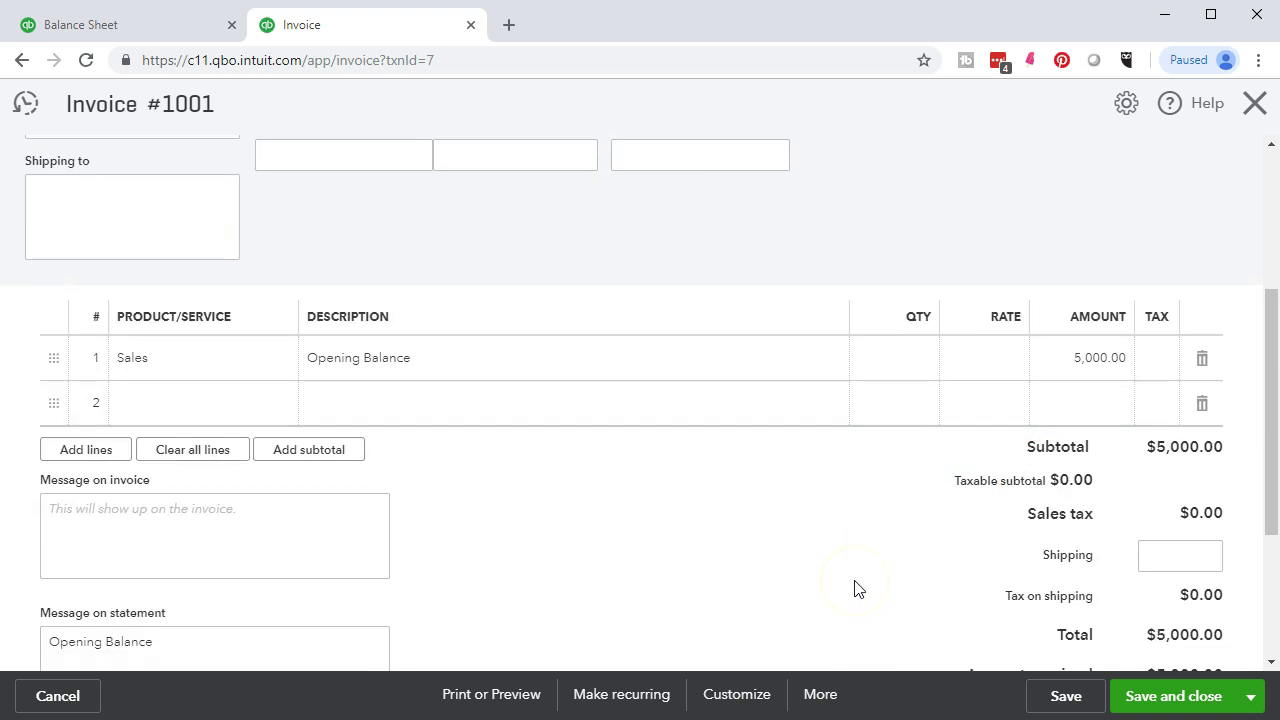
scroll(855, 589, "up", 3)
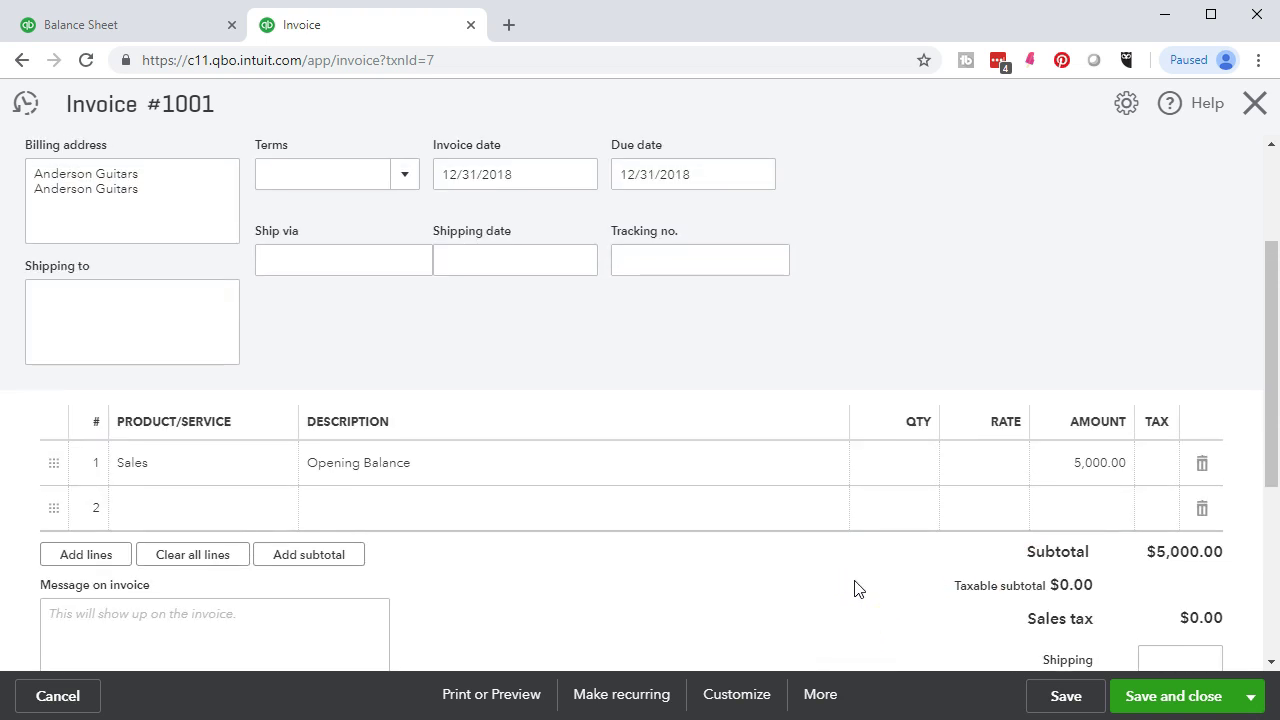
scroll(855, 589, "down", 2)
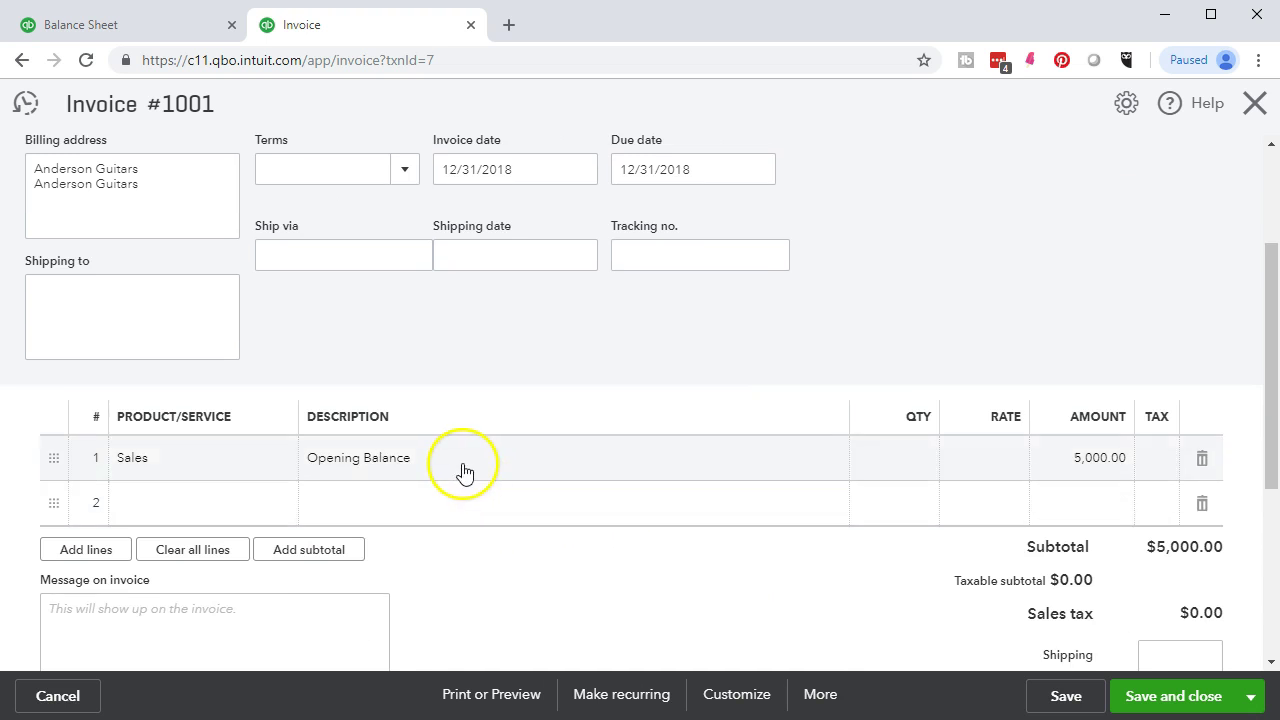
scroll(832, 581, "up", 2)
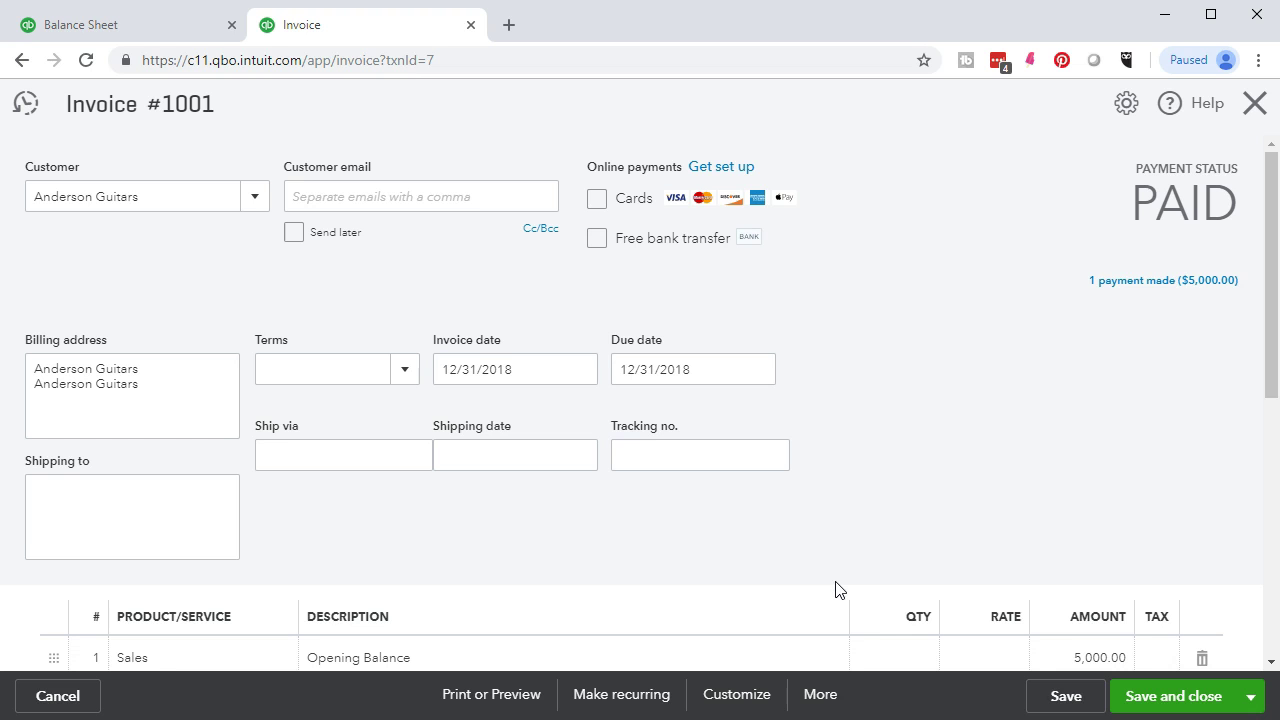
Open the 01/12/2019 payment linked to the invoice and review its deposit account and outstanding transactions.
left_click(1124, 284)
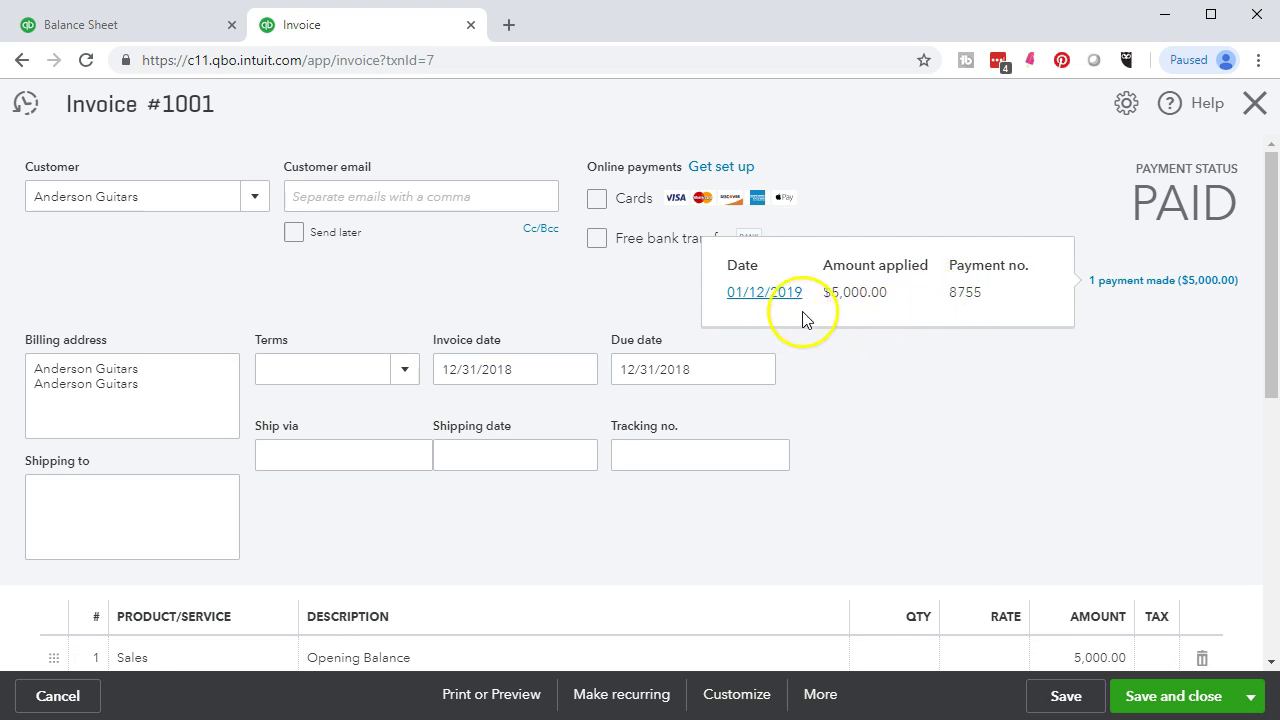
left_click(766, 300)
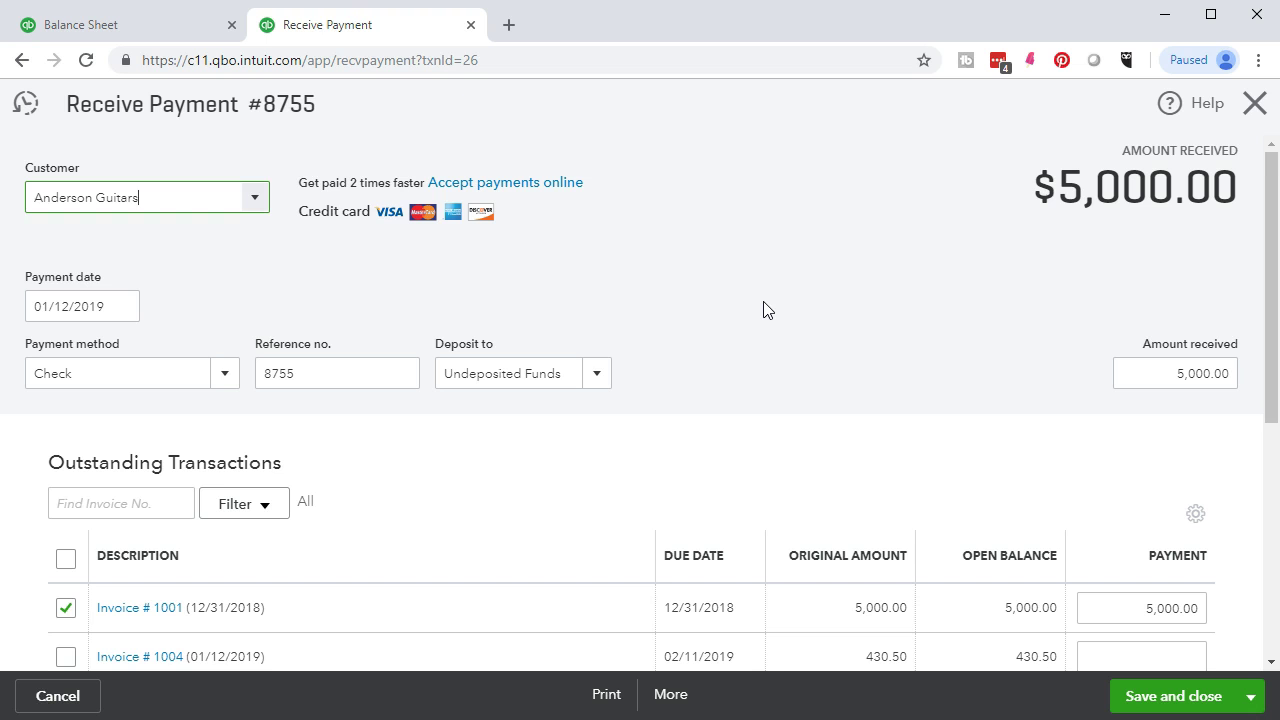
scroll(766, 310, "down", 1)
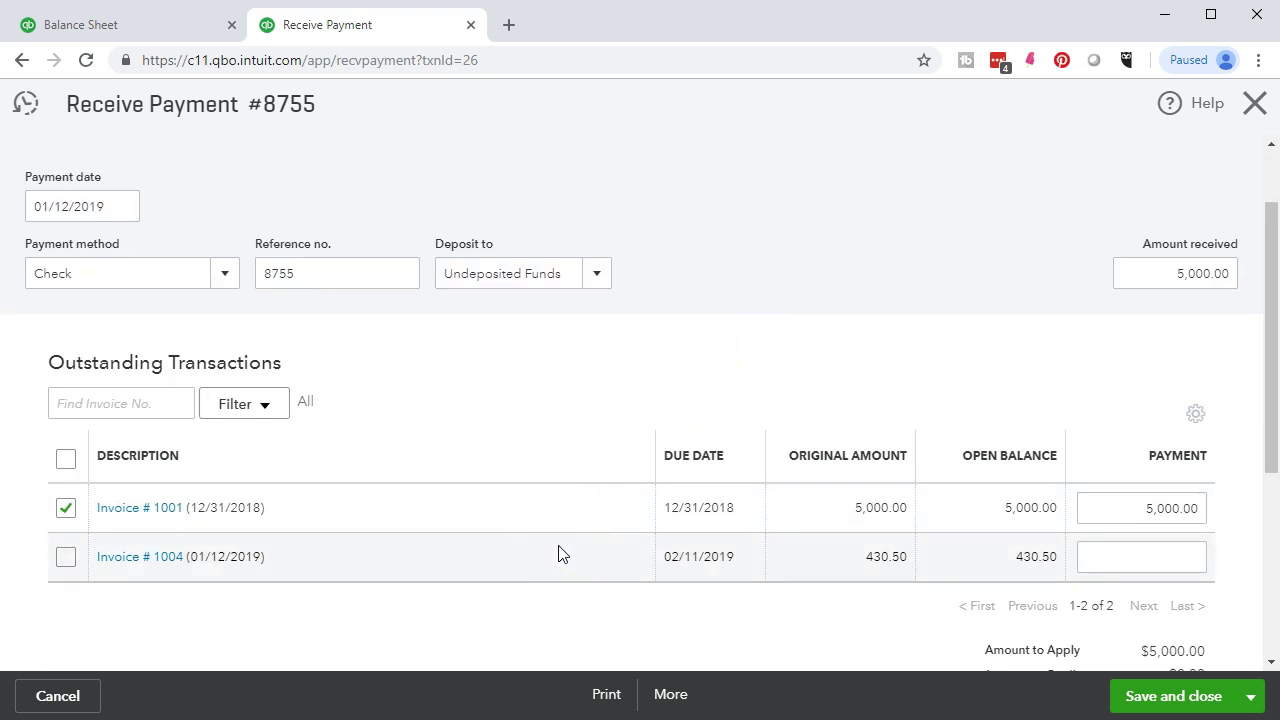
Open the applied 12/31/2018 invoice from the payment, close it unchanged, and return to the balance sheet.
left_click(133, 518)
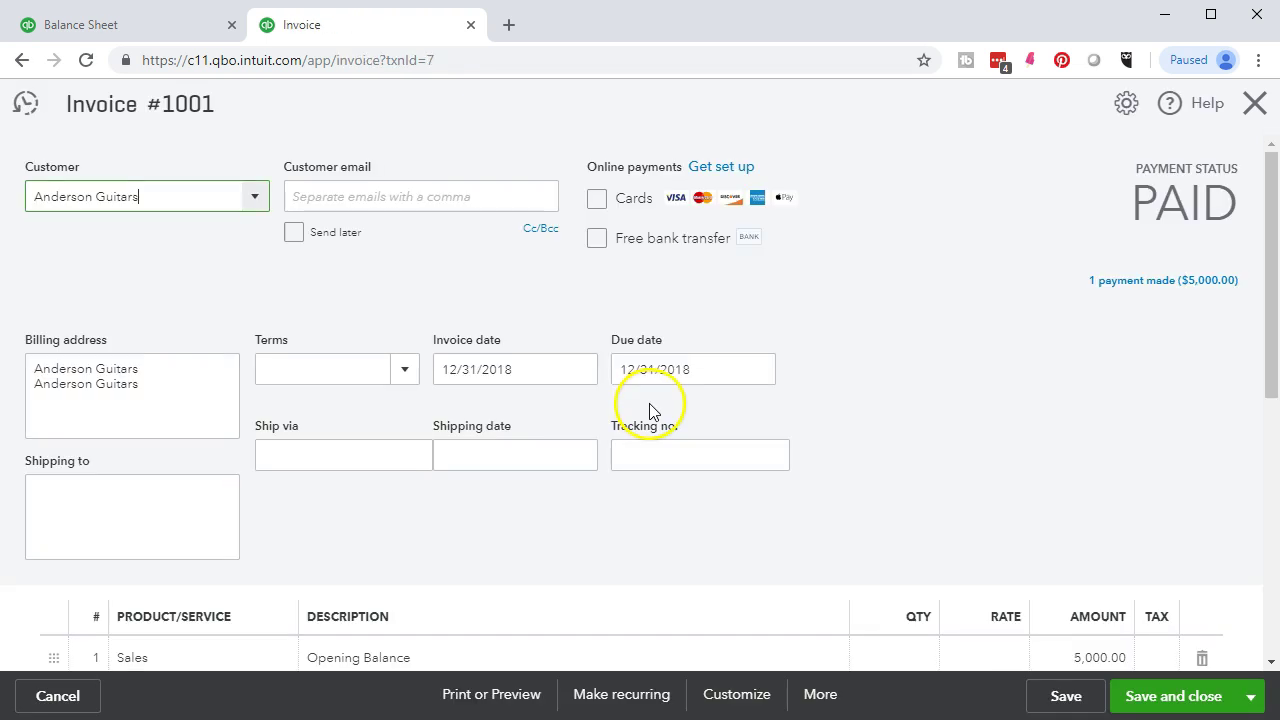
left_click(957, 410)
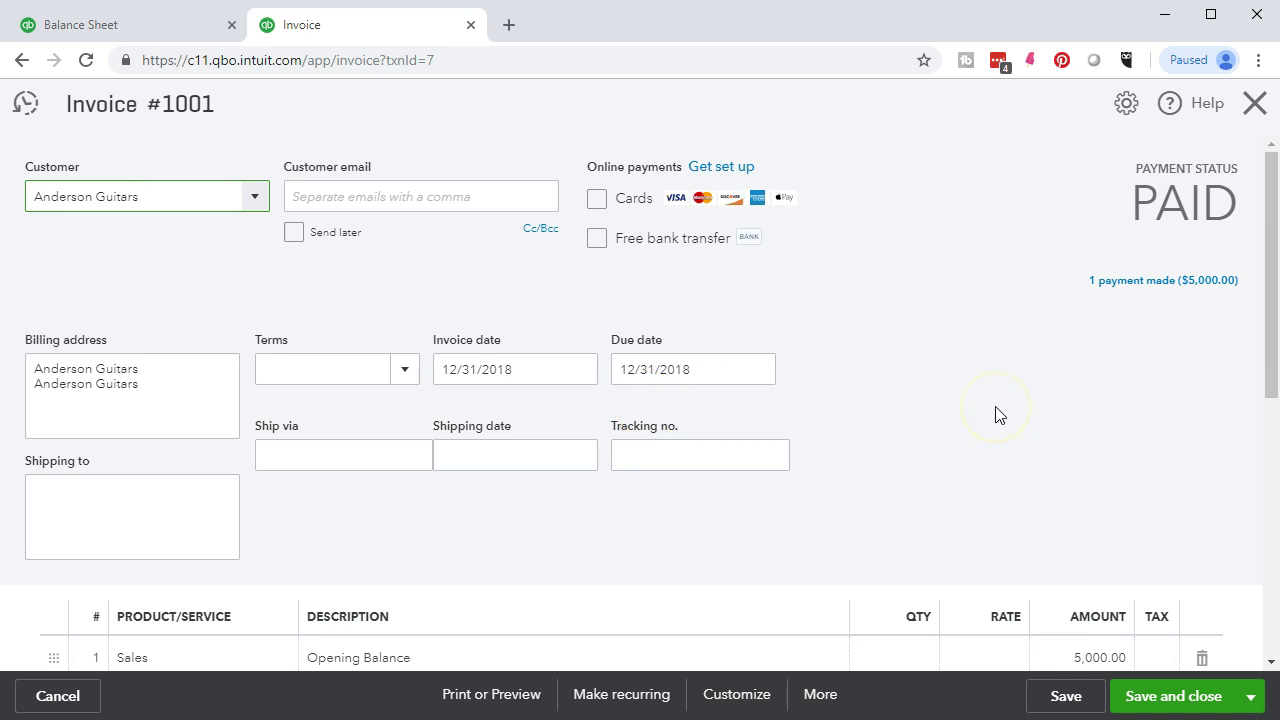
left_click(1255, 103)
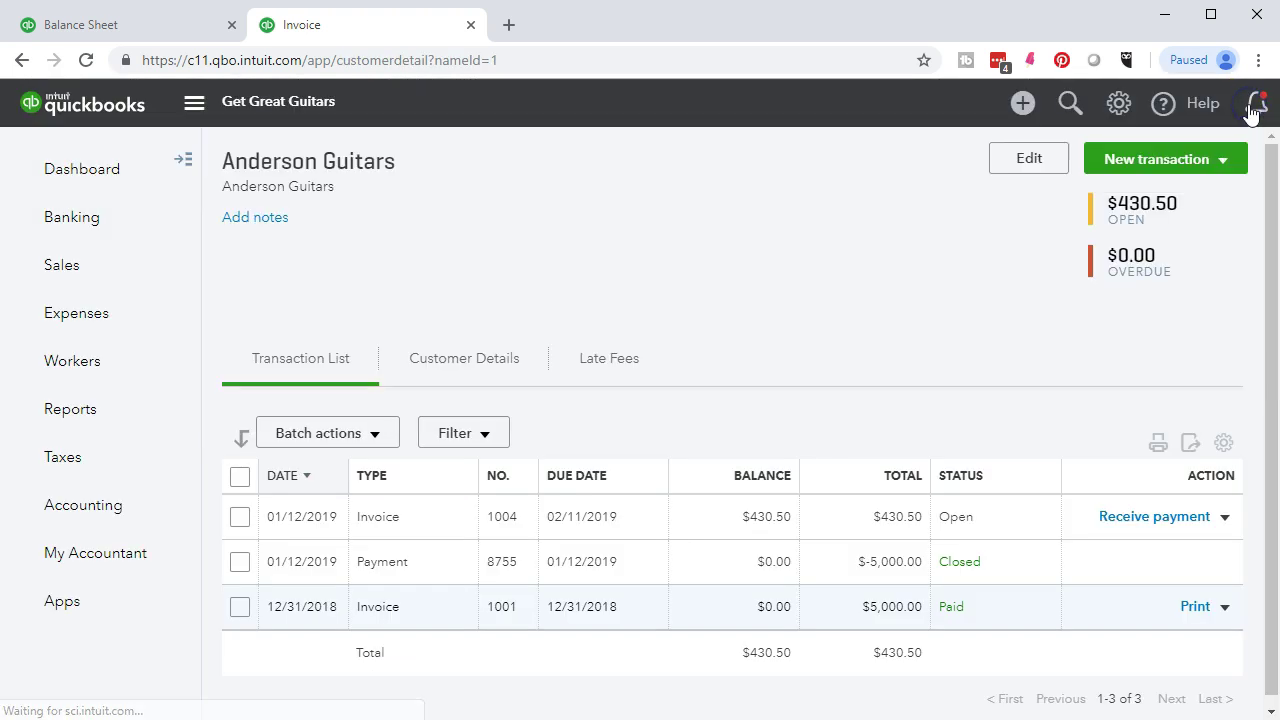
scroll(905, 395, "down", 1)
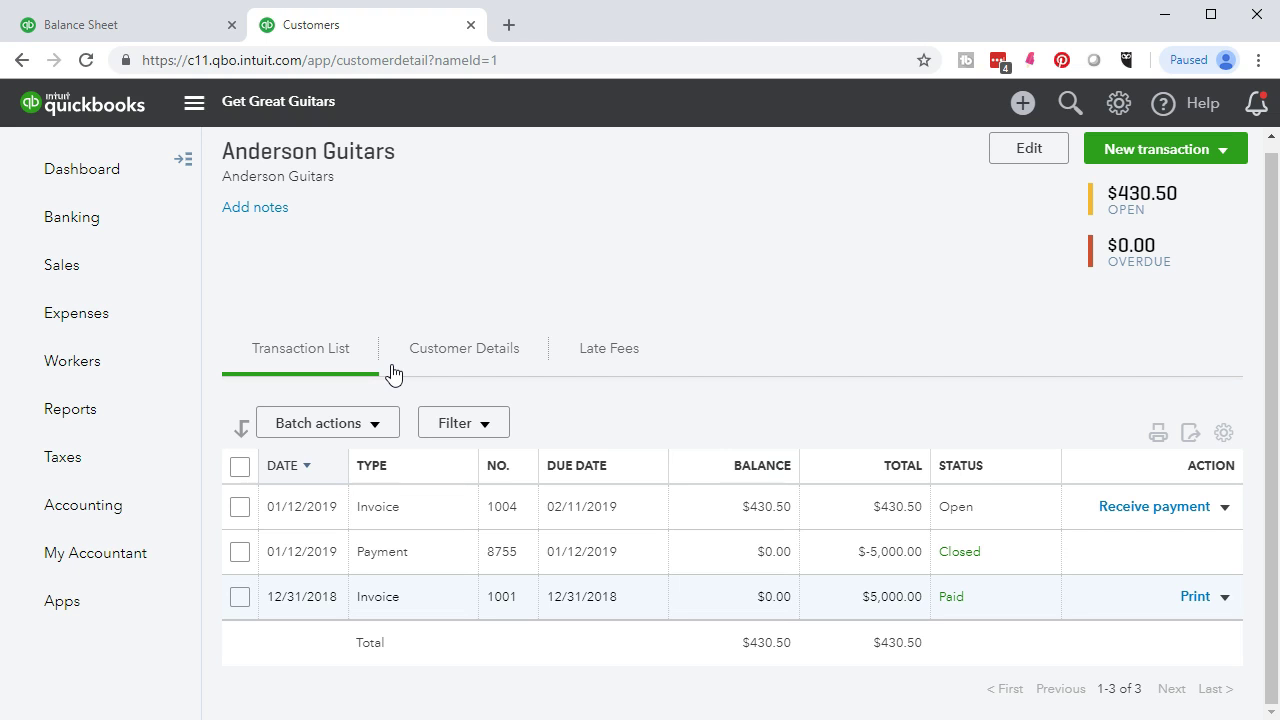
left_click(120, 33)
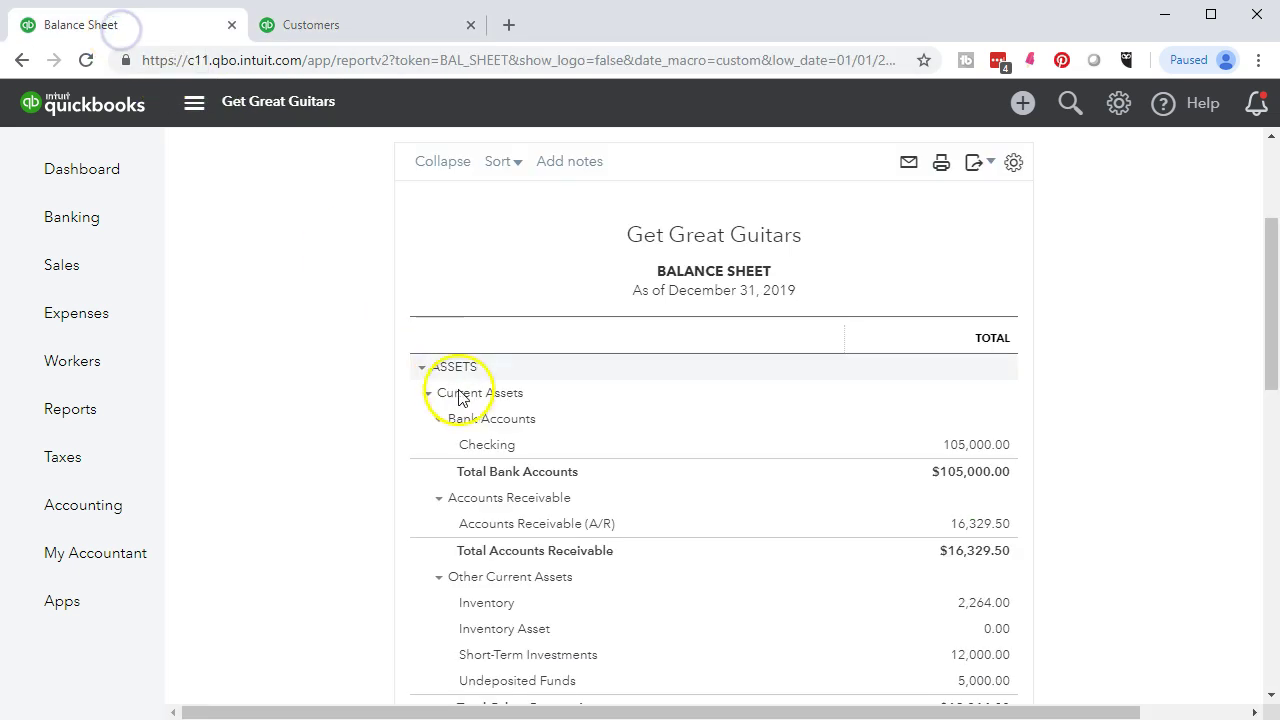